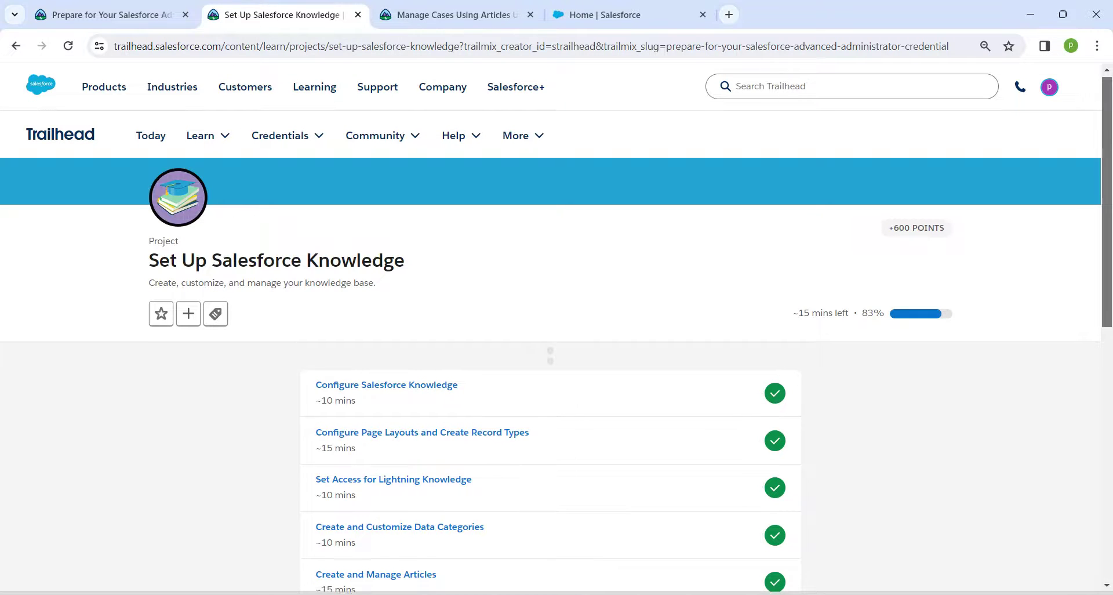
# Step: Switch to the Salesforce org, open the Service app and start a new case
pyautogui.scroll(-3, 556, 348)
pyautogui.scroll(-3, 557, 348)
pyautogui.scroll(6, 556, 348)
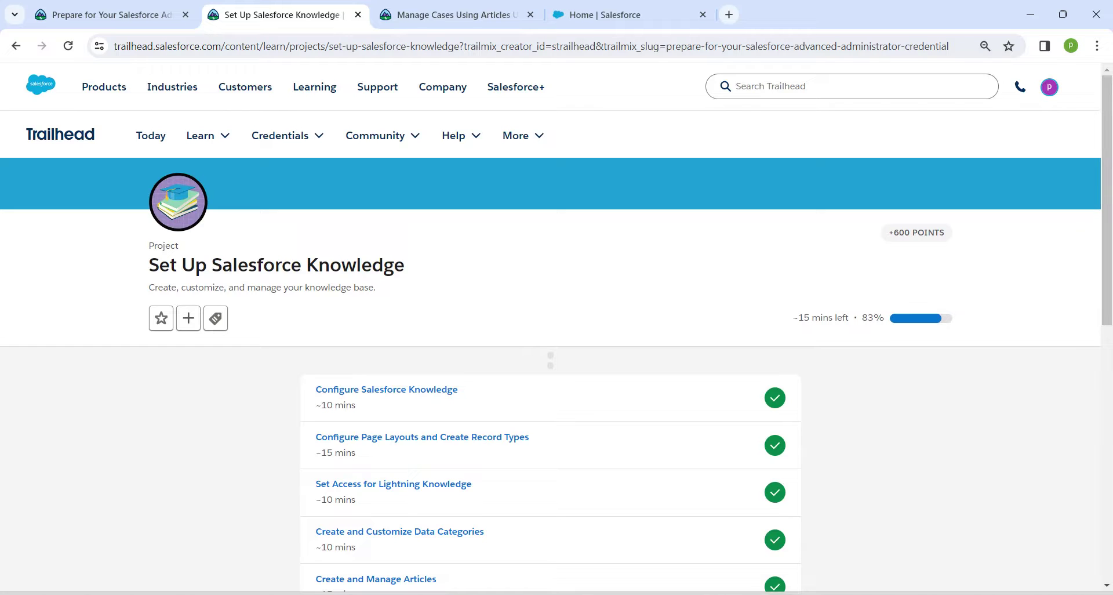
pyautogui.click(456, 15)
pyautogui.hotkey('ctrl', 'Tab')
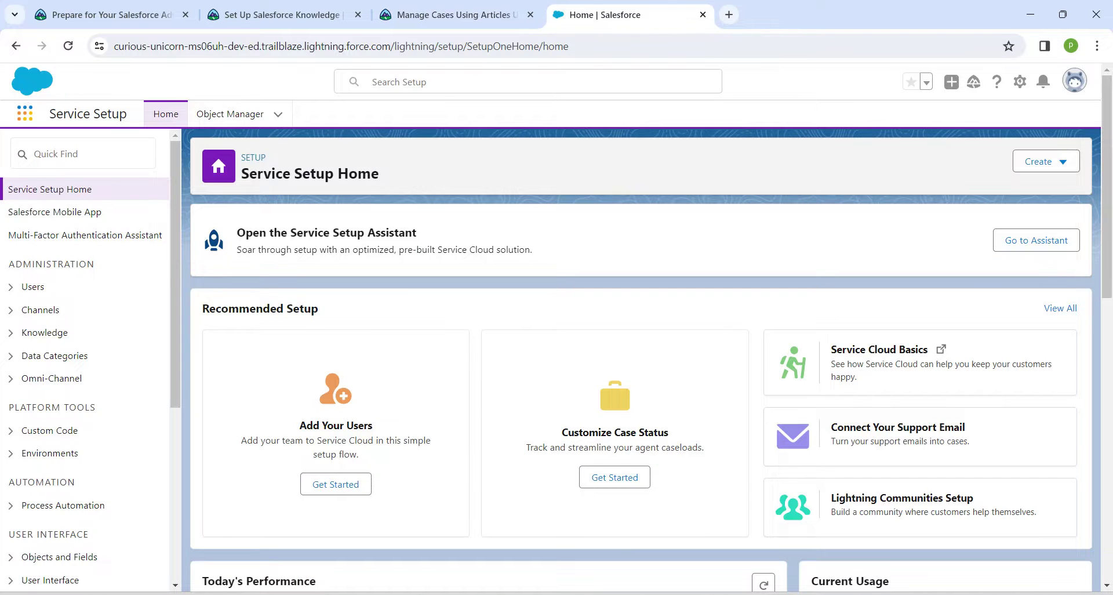
pyautogui.click(25, 113)
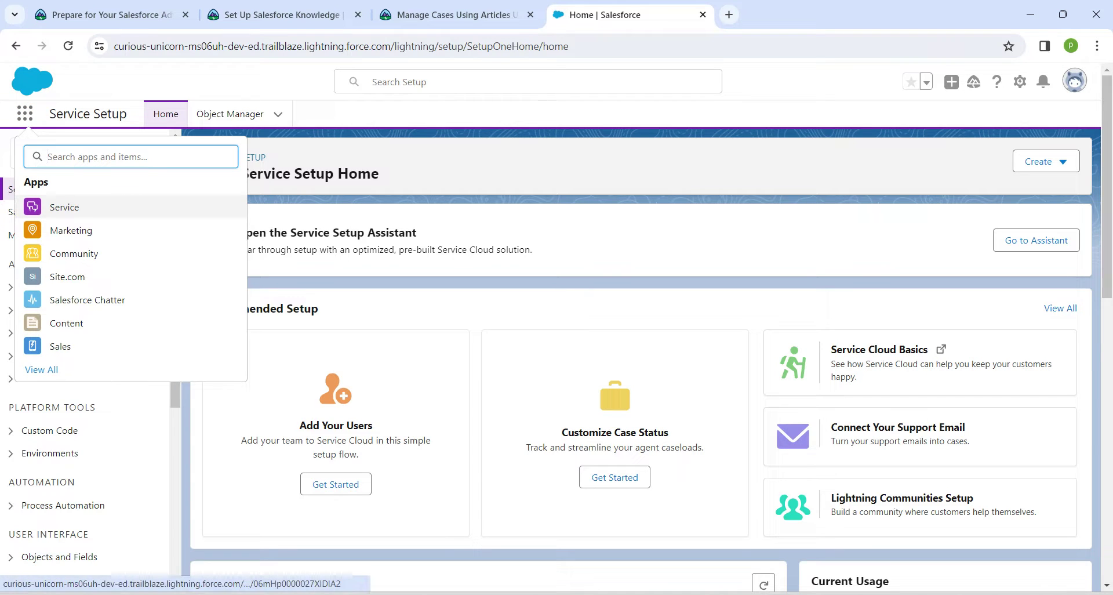
pyautogui.click(64, 207)
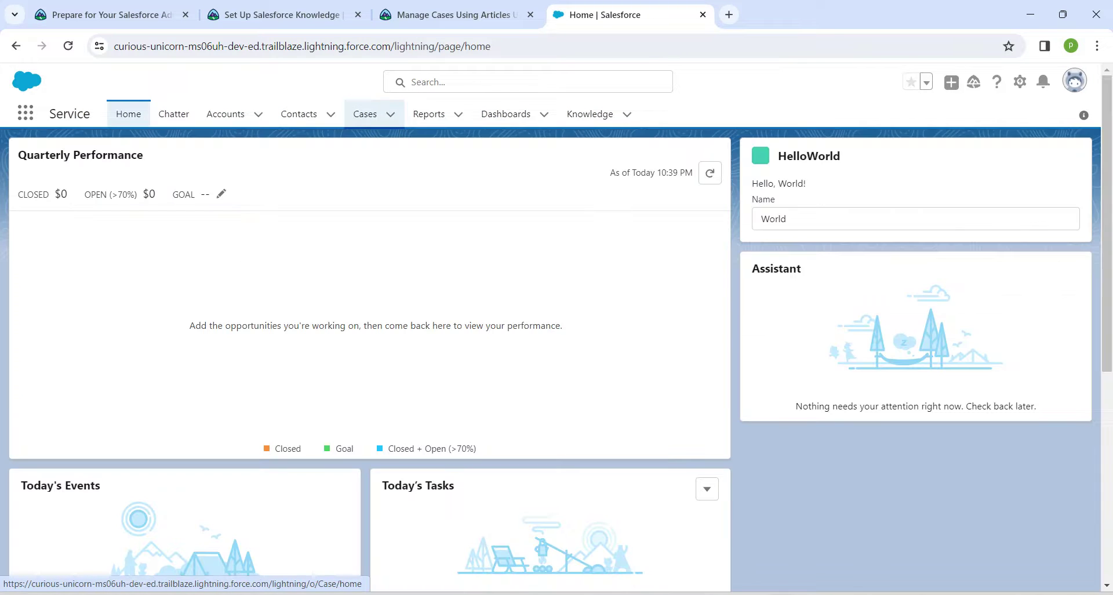
pyautogui.click(364, 114)
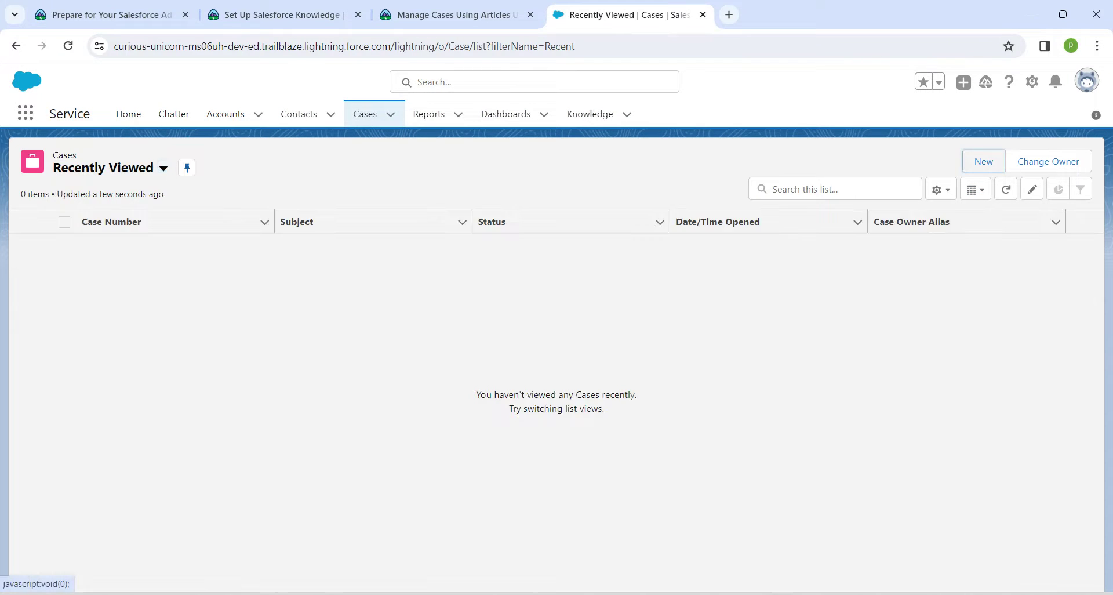
pyautogui.click(984, 161)
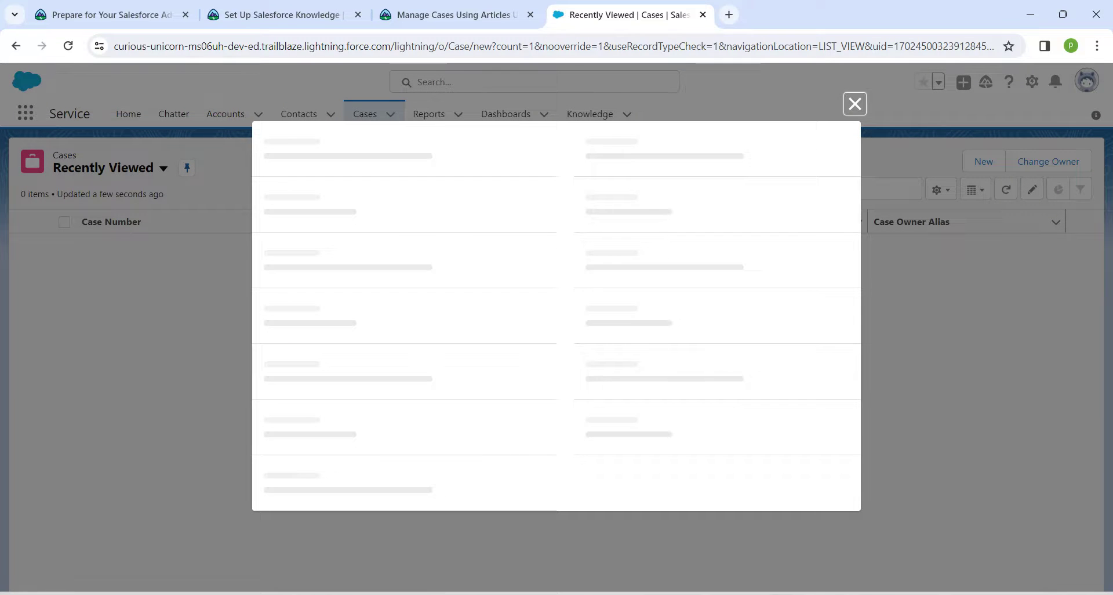
# Step: Fill in the new case's contact name, with Edge Communications as the account and Phone as the case origin
pyautogui.click(411, 323)
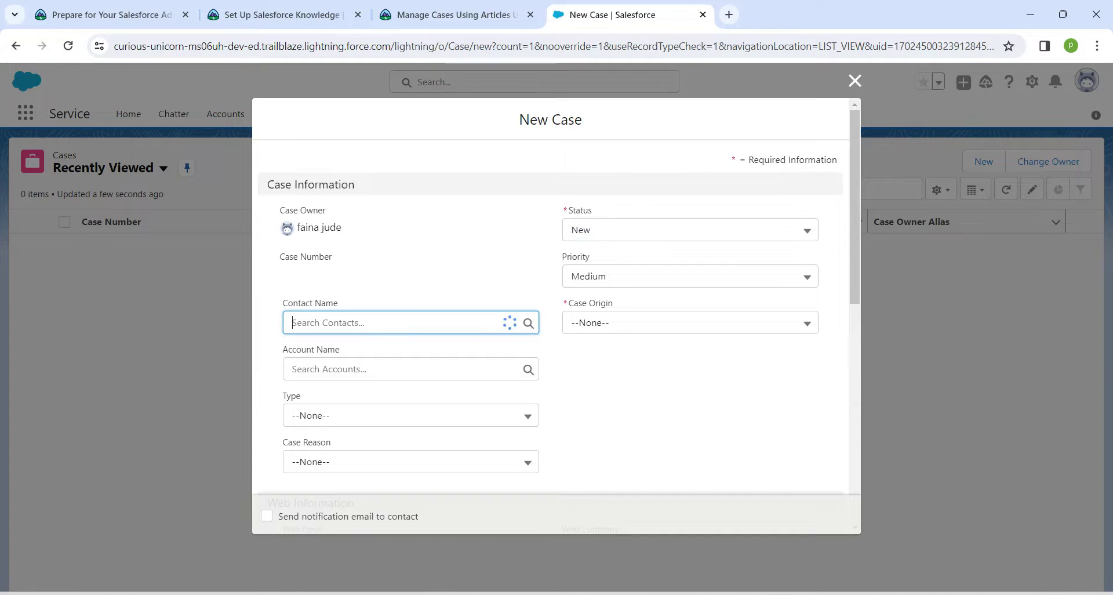
pyautogui.write('rosa')
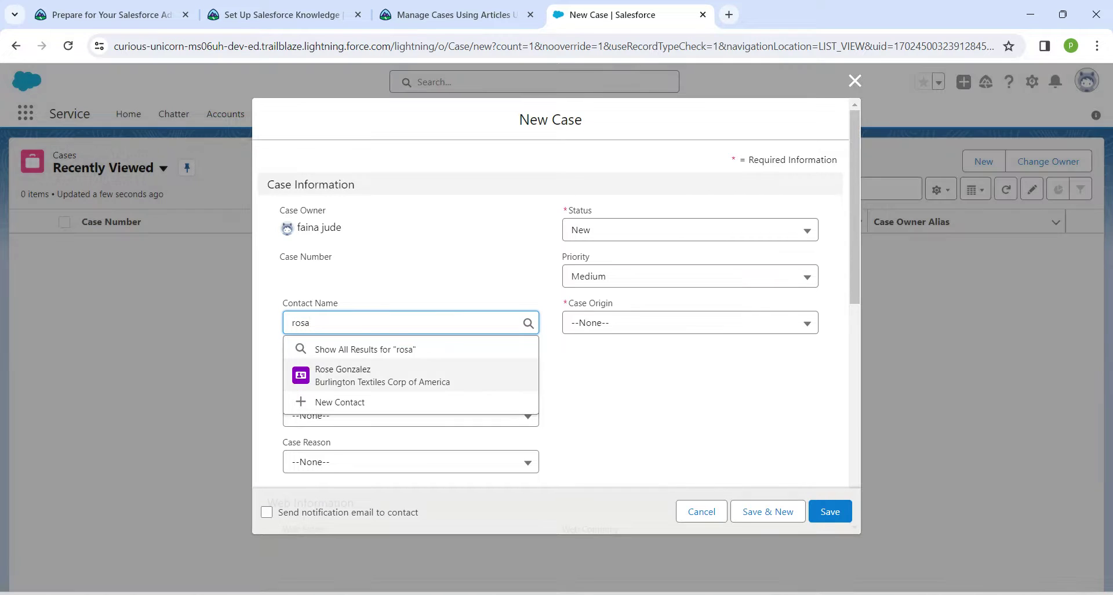
pyautogui.click(406, 377)
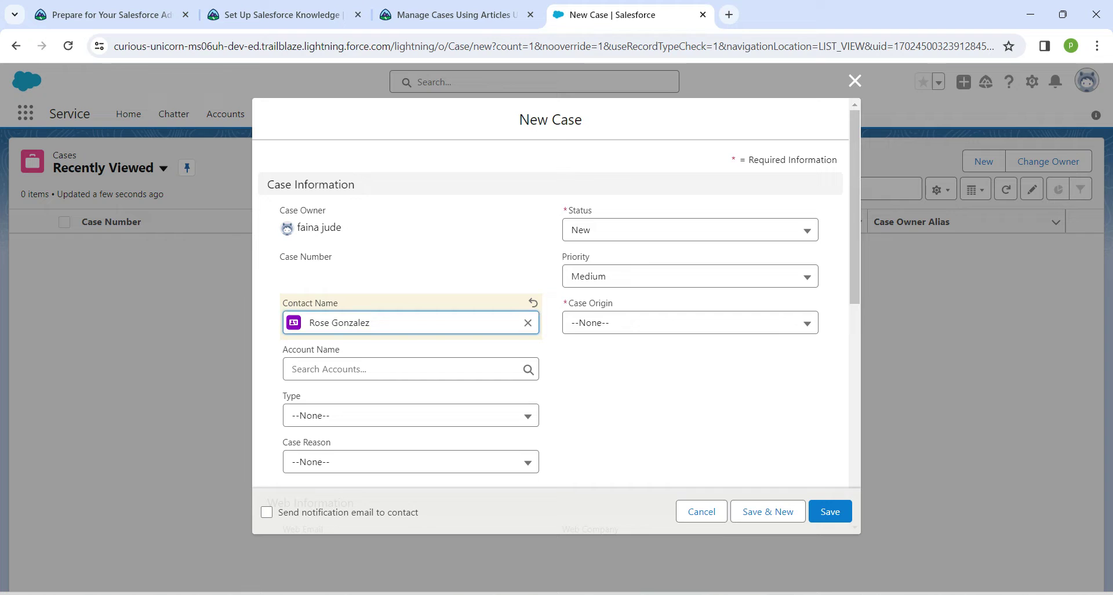
pyautogui.click(406, 370)
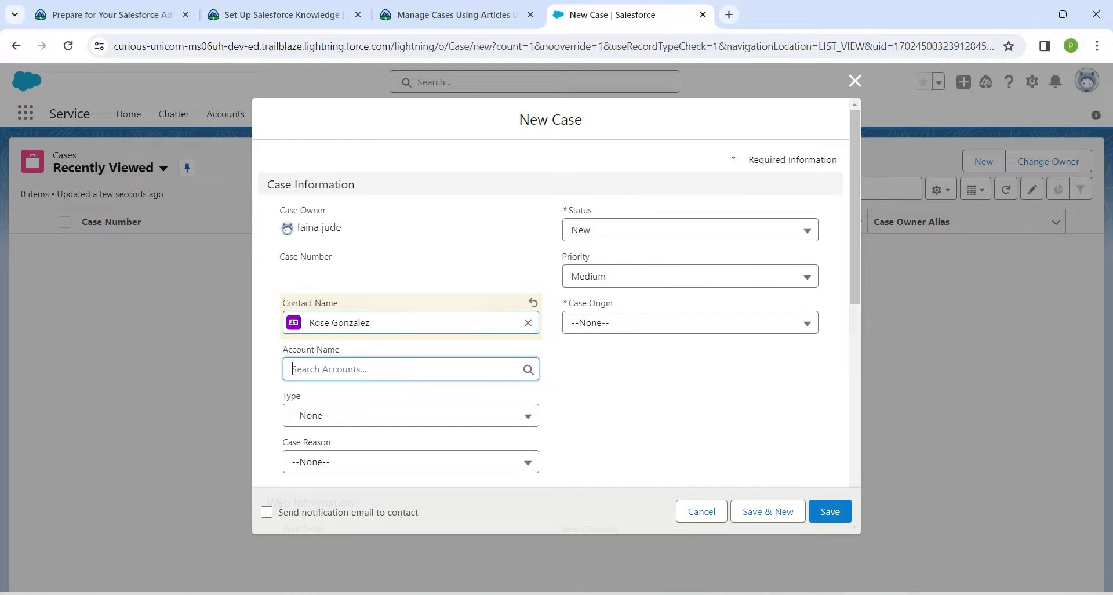
pyautogui.write('edge')
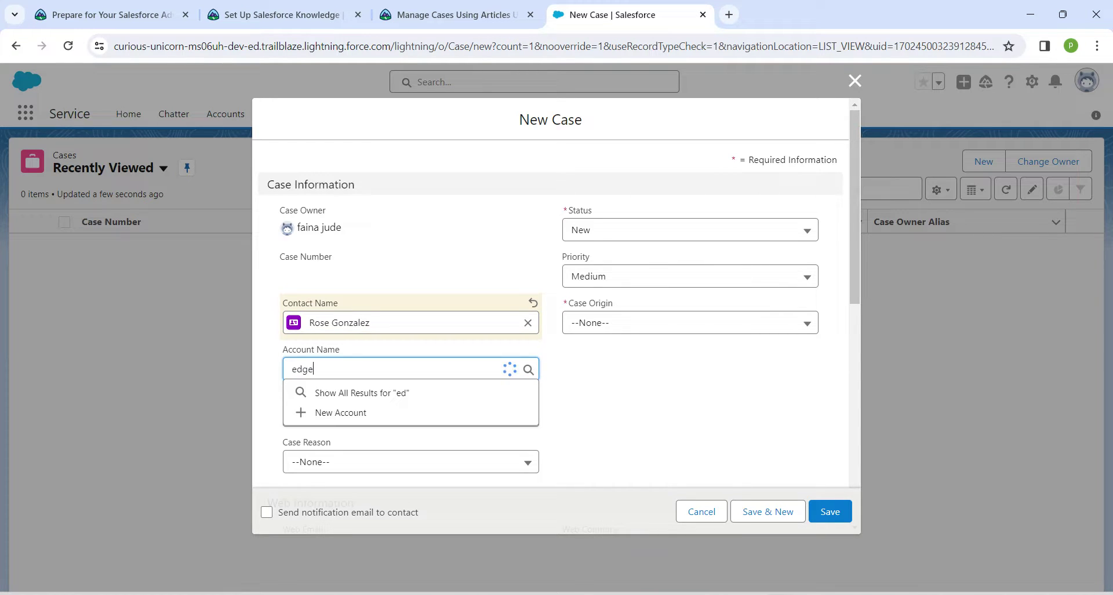
pyautogui.click(411, 422)
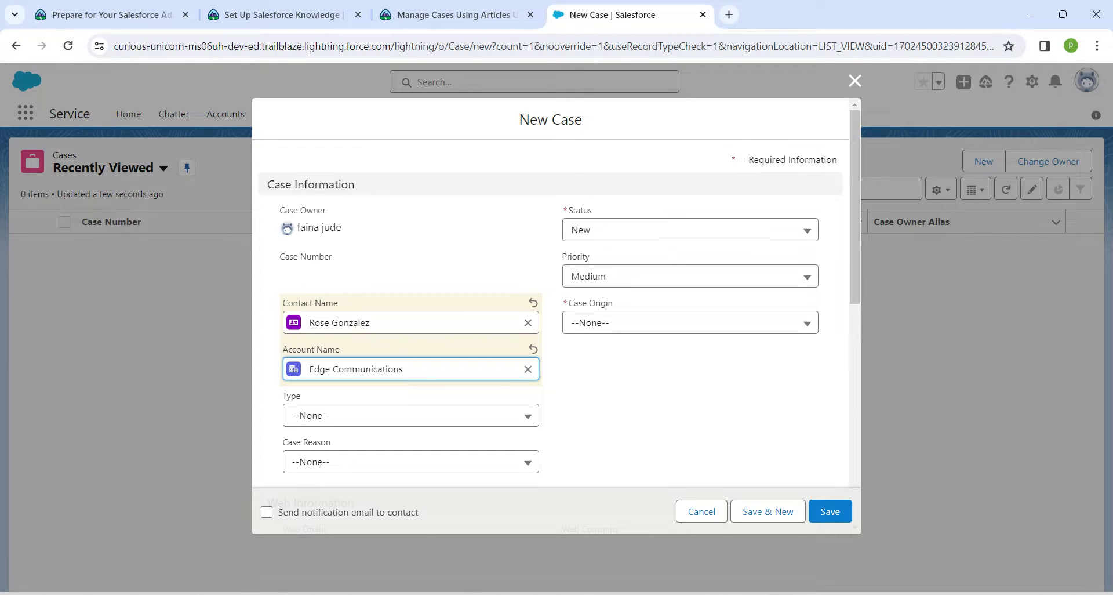
pyautogui.click(690, 323)
pyautogui.click(690, 377)
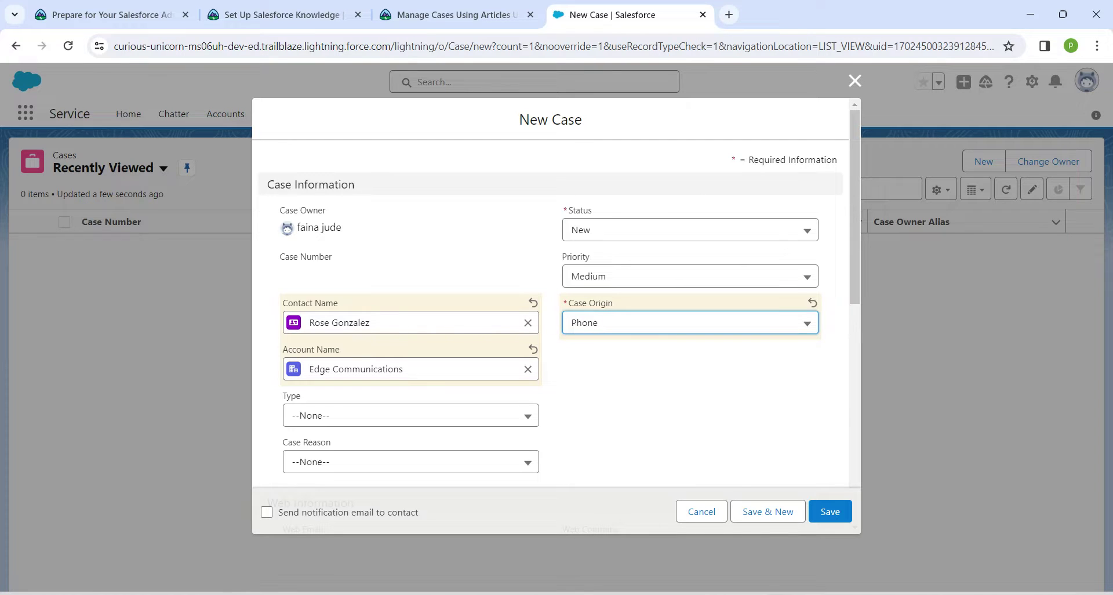
# Step: Copy the subject "Solar Panels" from the Trailhead instructions into the new case's Subject field
pyautogui.click(453, 15)
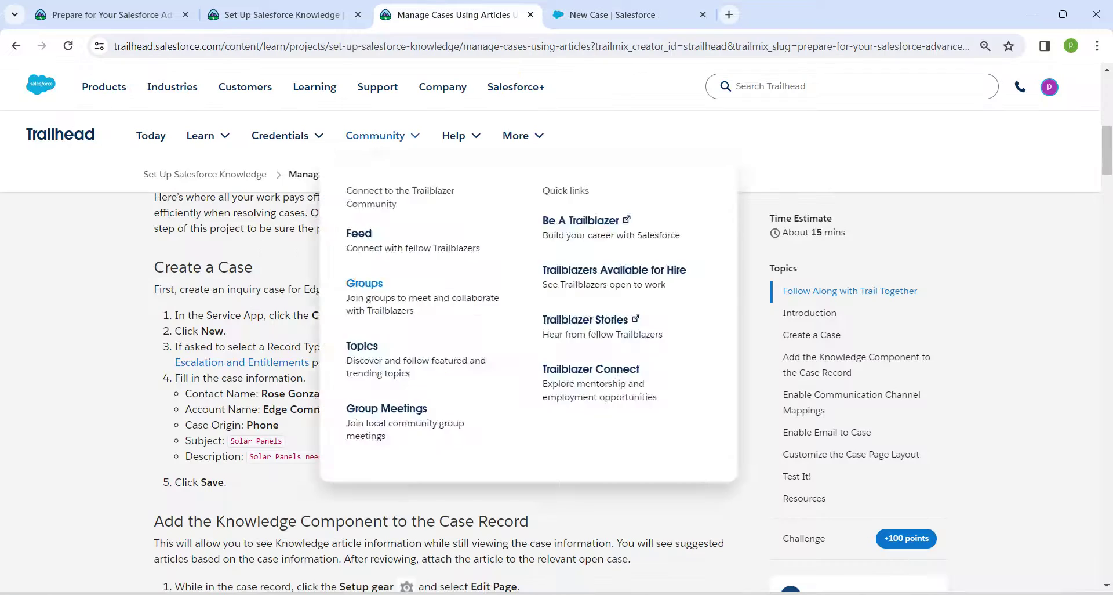
pyautogui.click(256, 442)
pyautogui.hotkey('ctrl', 'c')
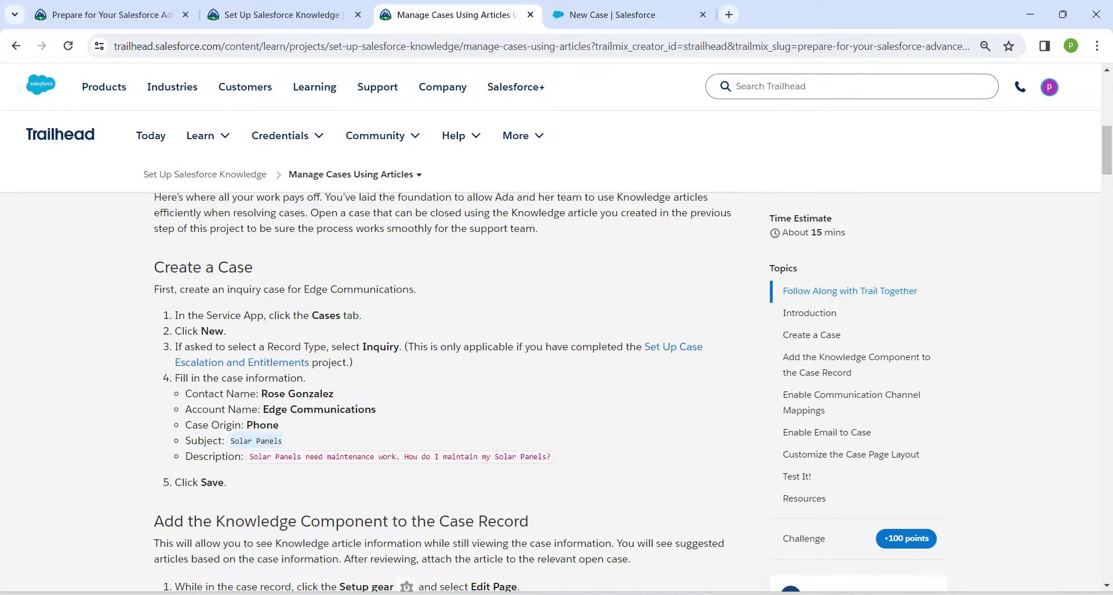
pyautogui.click(613, 14)
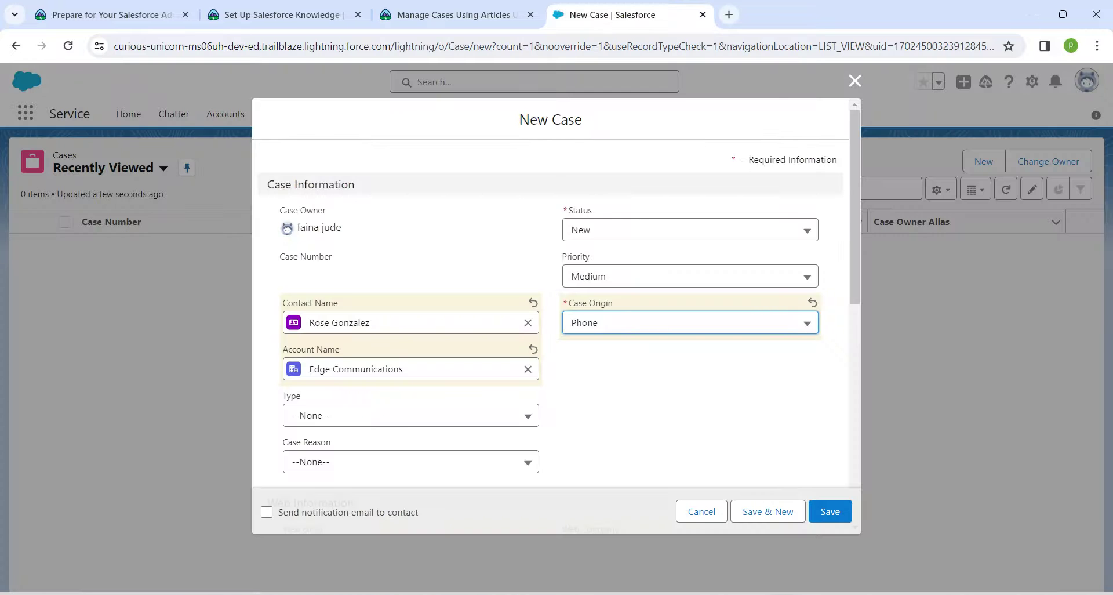
pyautogui.scroll(-6, 550, 290)
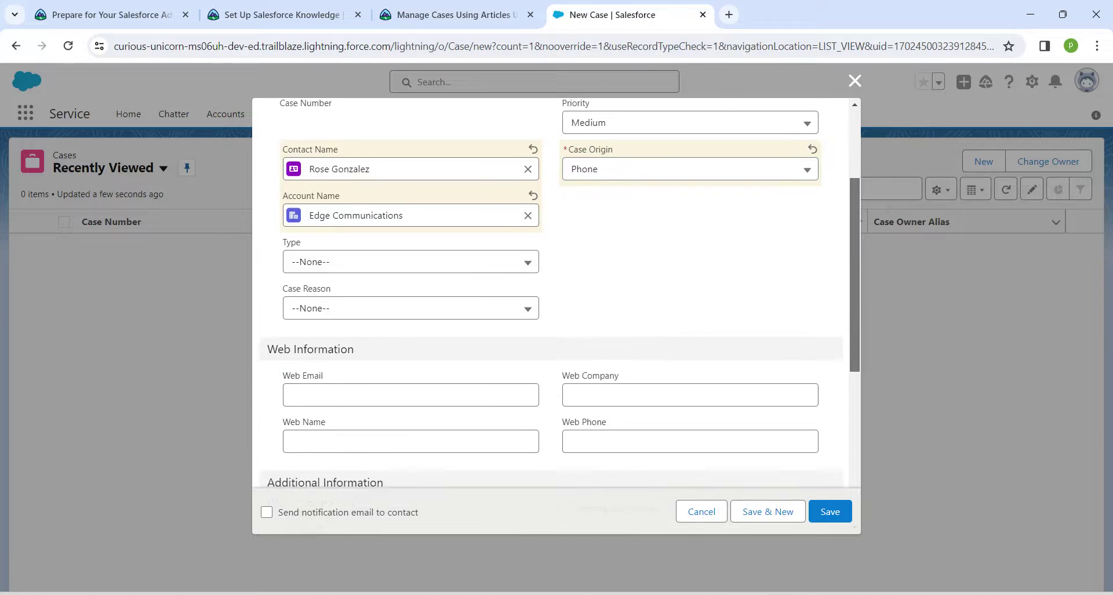
pyautogui.scroll(-2, 551, 290)
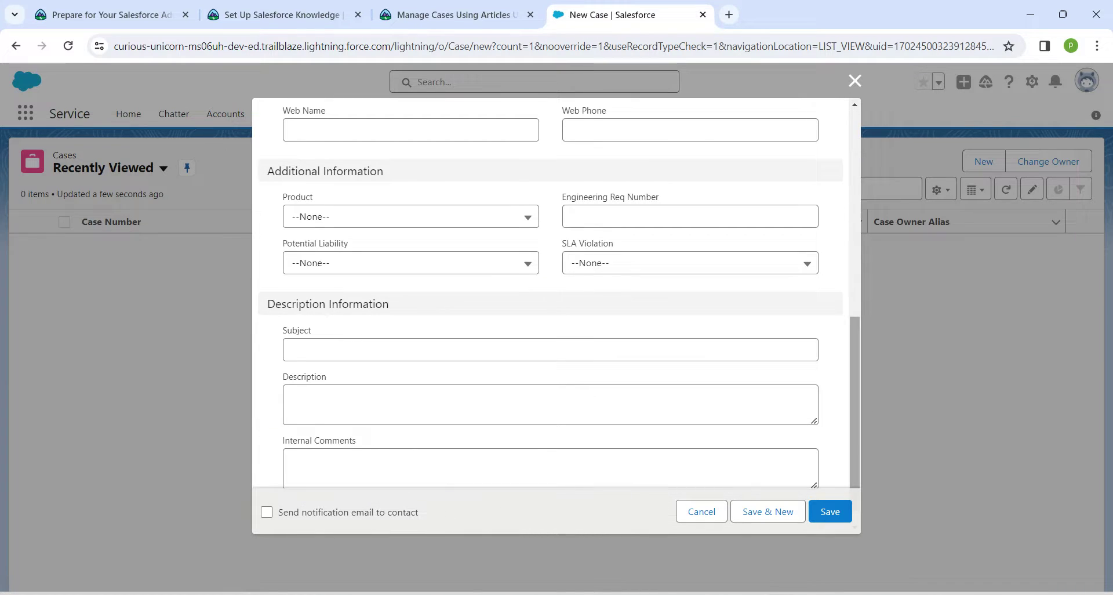
pyautogui.click(550, 350)
pyautogui.hotkey('ctrl', 'v')
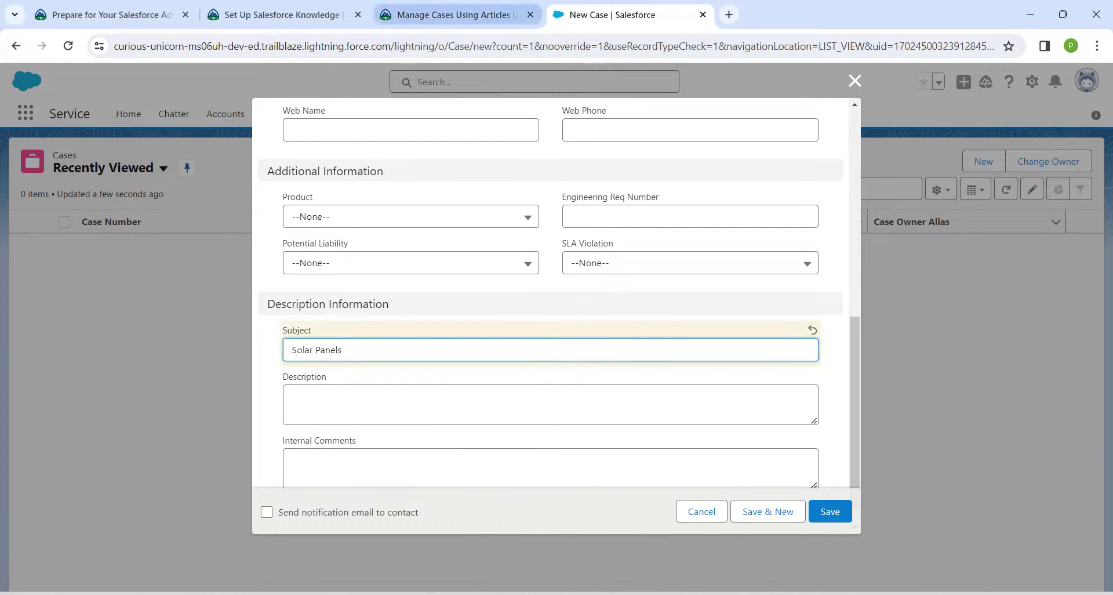
# Step: Copy the description "Solar Panels need maintenance work. How do I maintain my Solar Panels?" from Trailhead into the case and save it
pyautogui.click(457, 14)
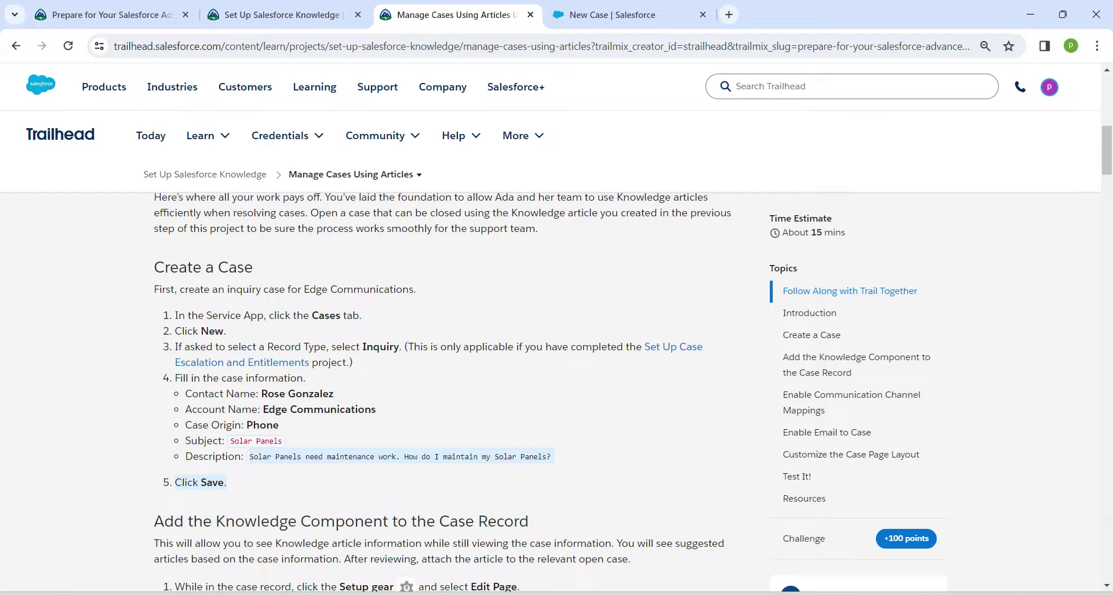
pyautogui.click(557, 458)
pyautogui.moveTo(249, 457); pyautogui.dragTo(552, 457)
pyautogui.hotkey('ctrl', 'c')
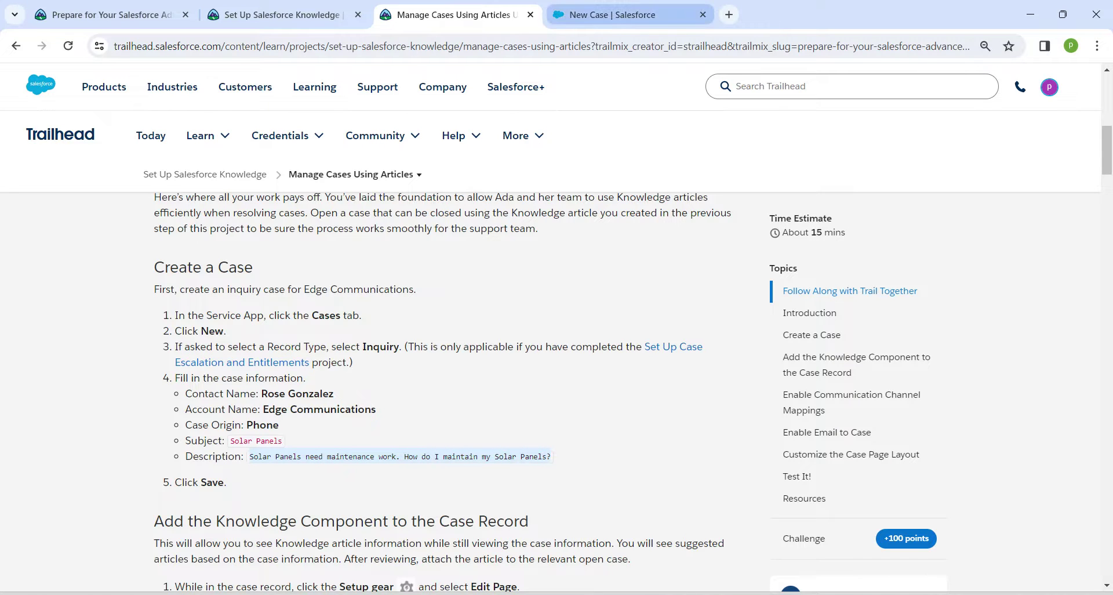
pyautogui.click(613, 15)
pyautogui.click(551, 404)
pyautogui.hotkey('ctrl', 'v')
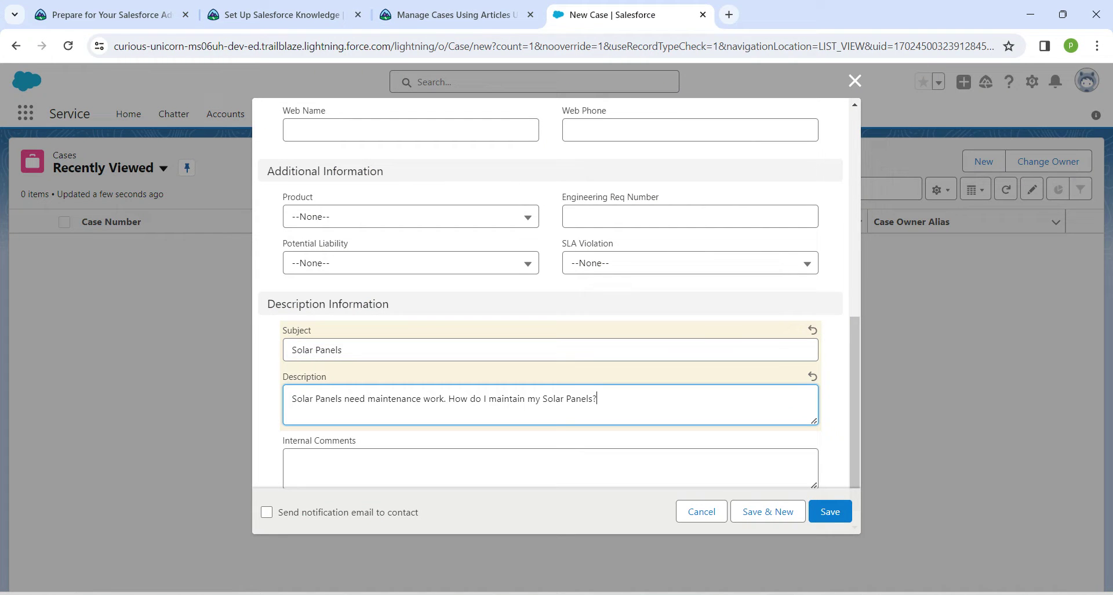
pyautogui.click(830, 511)
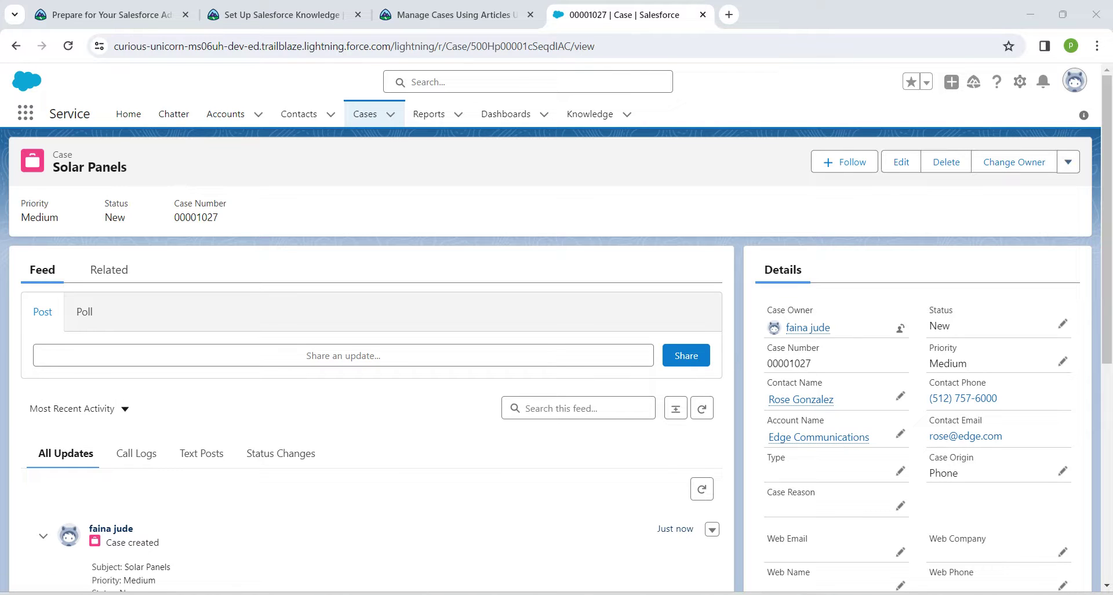
# Step: Open the Solar Panels case's record page for editing in Lightning App Builder
pyautogui.click(1068, 162)
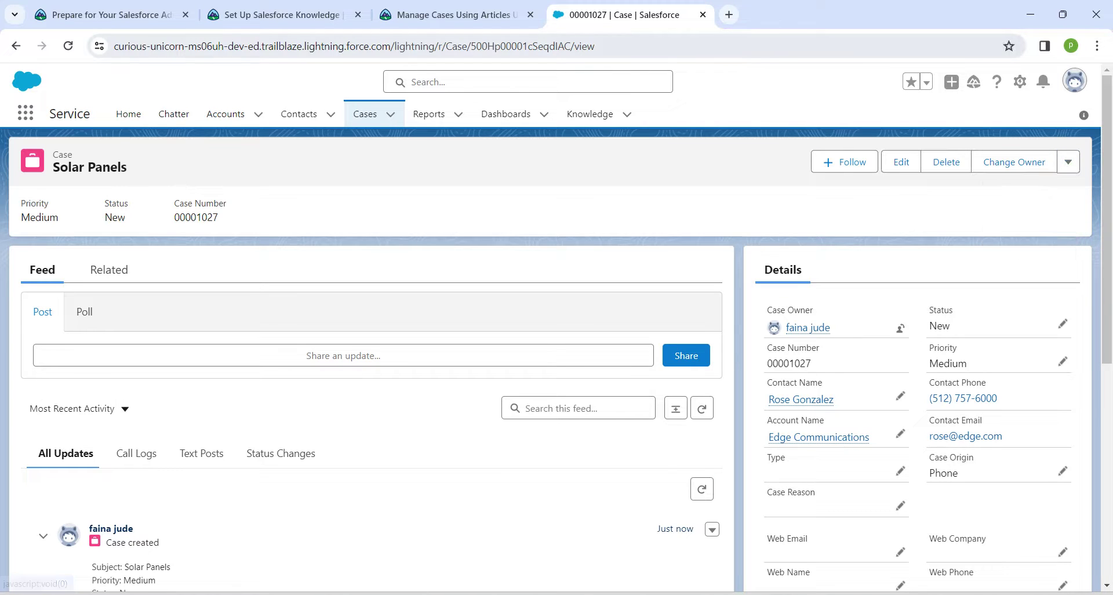
pyautogui.click(1021, 82)
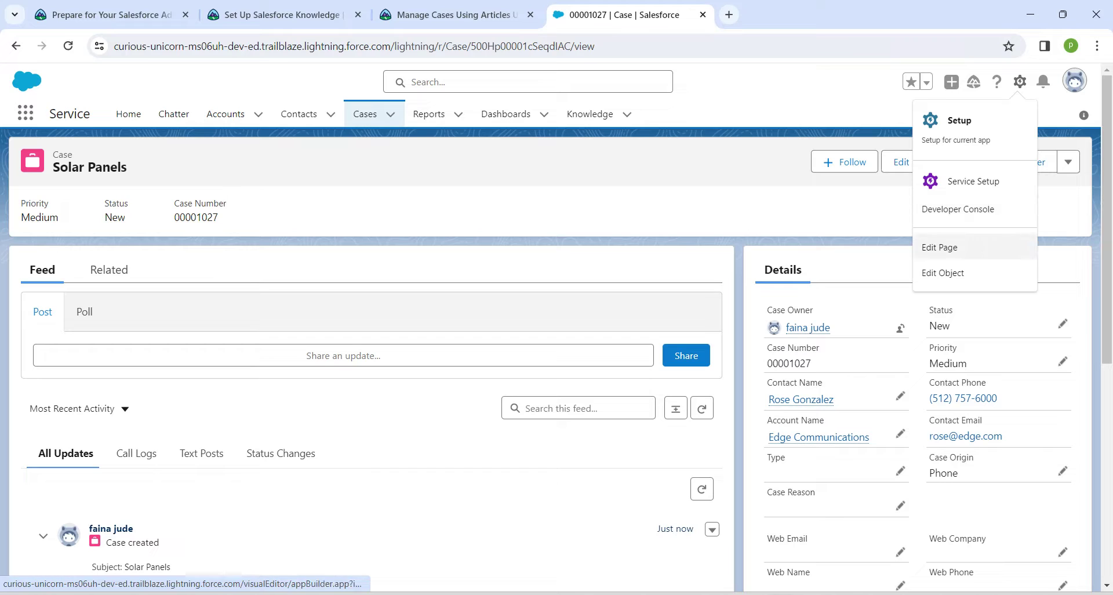
pyautogui.click(940, 247)
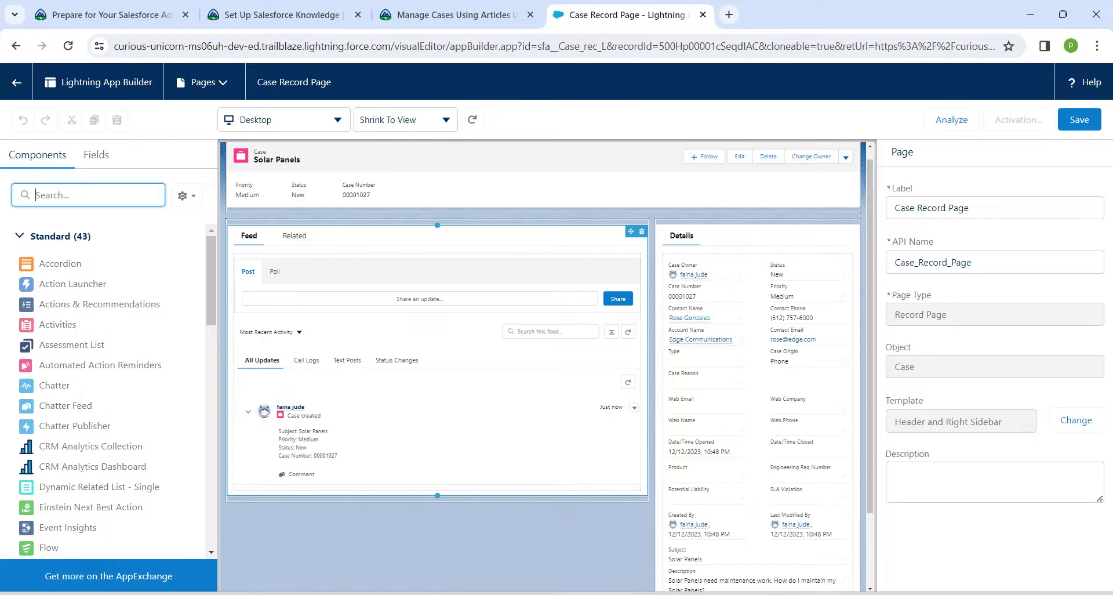
# Step: Find the Knowledge component and place it below the Details component in the case record page's sidebar
pyautogui.write('kni')
pyautogui.press('BackSpace')
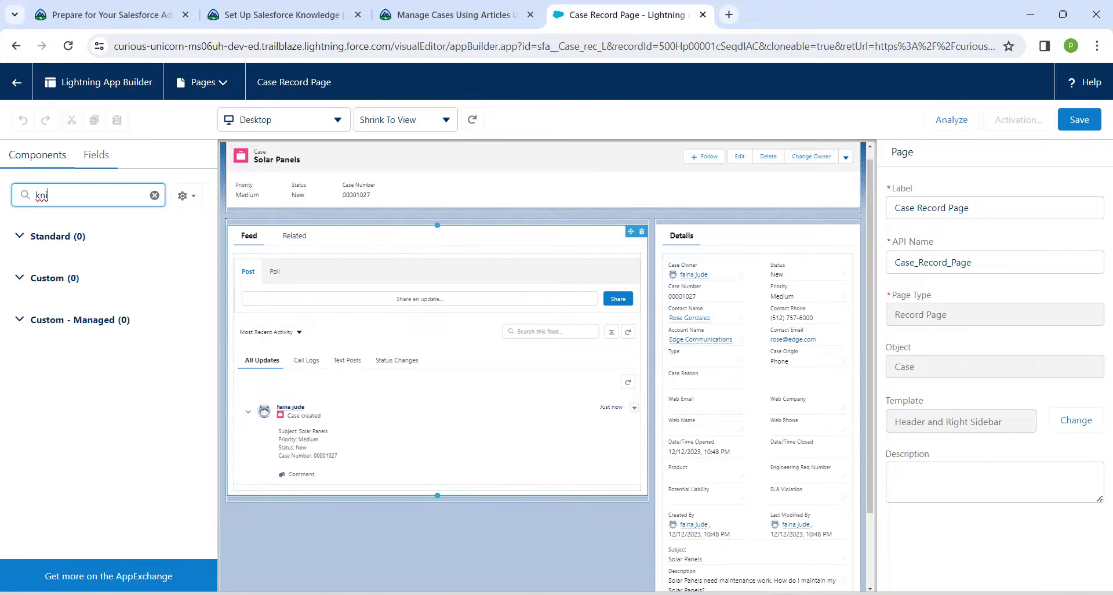
pyautogui.write('o')
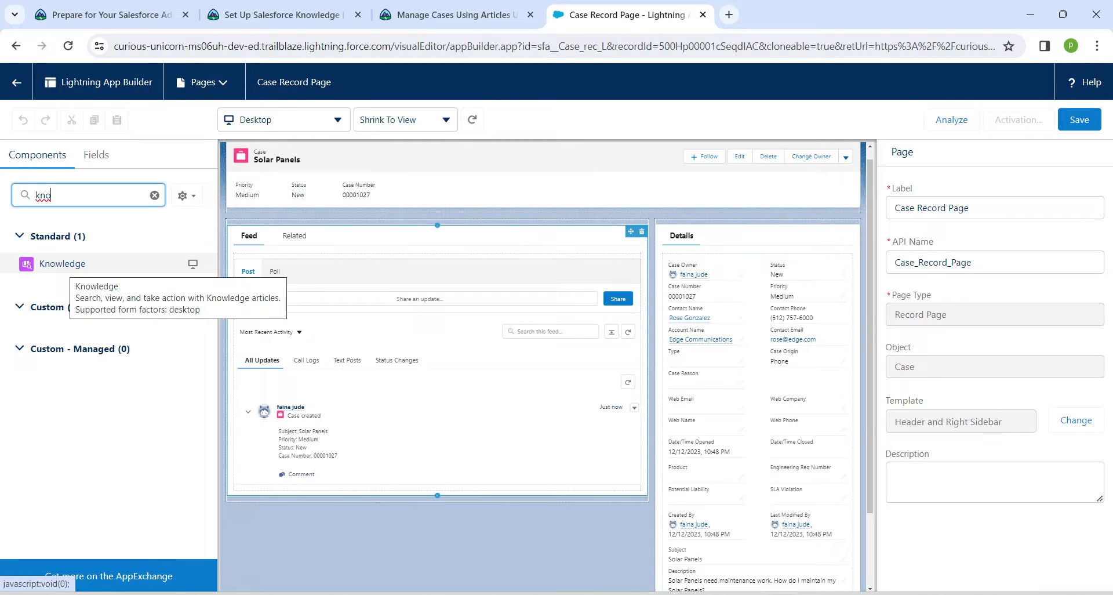
pyautogui.moveTo(75, 264); pyautogui.dragTo(861, 257)
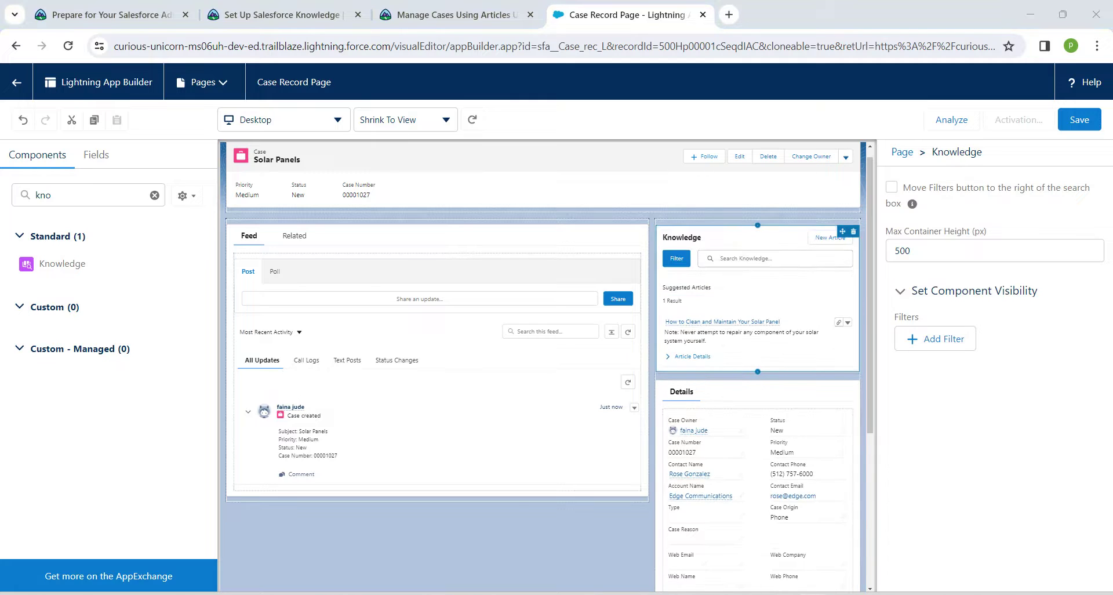
pyautogui.click(757, 224)
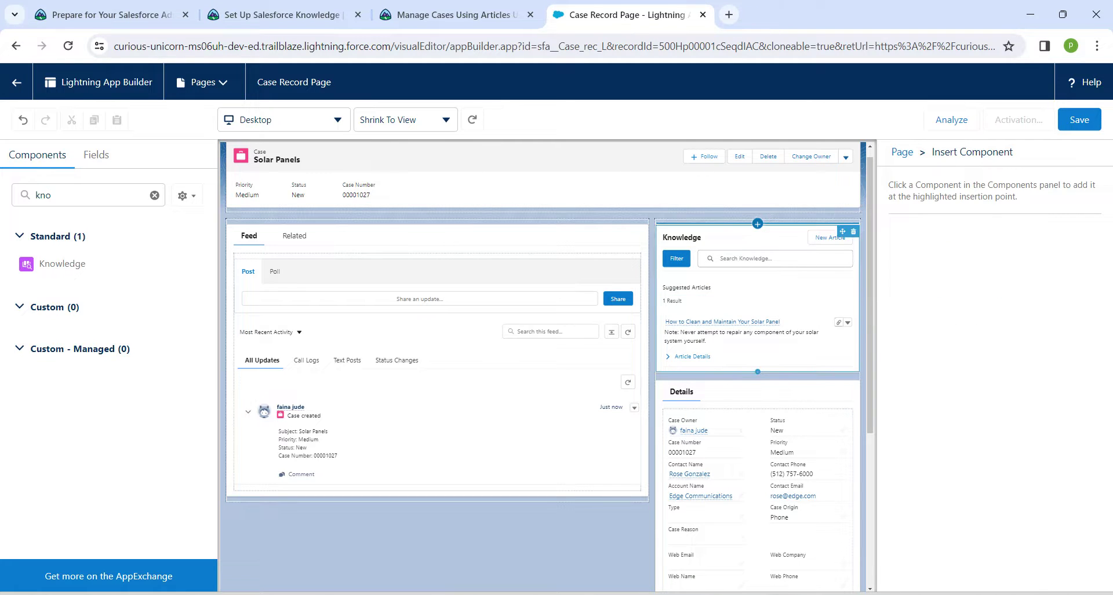
pyautogui.moveTo(758, 231); pyautogui.dragTo(696, 574)
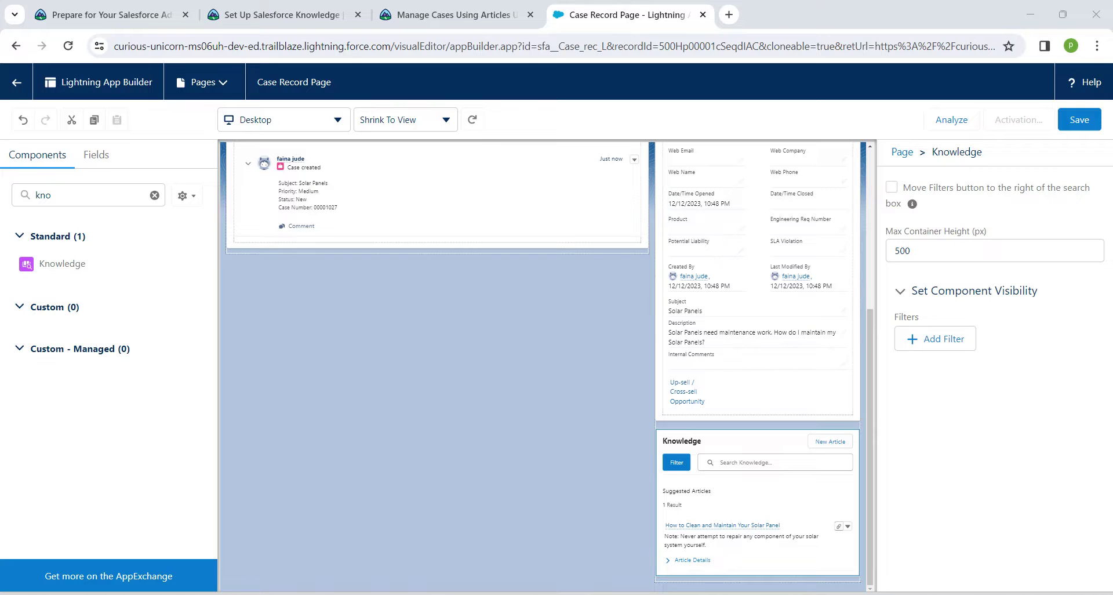
# Step: Add a Details tab beside Feed and Related, and delete the Details component from the page's sidebar
pyautogui.moveTo(871, 441); pyautogui.dragTo(871, 281)
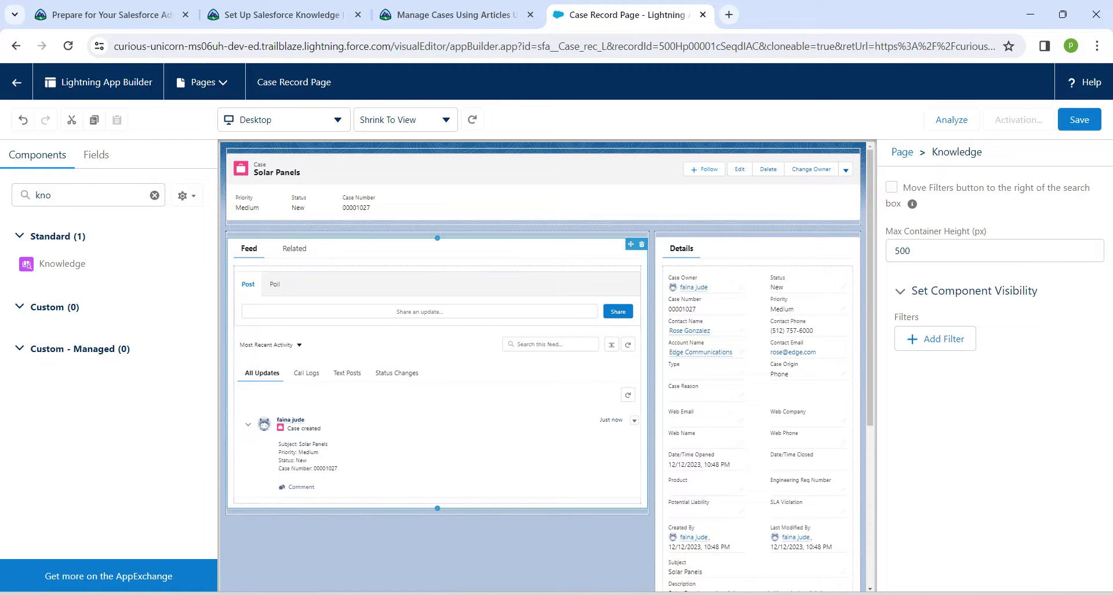
pyautogui.click(406, 248)
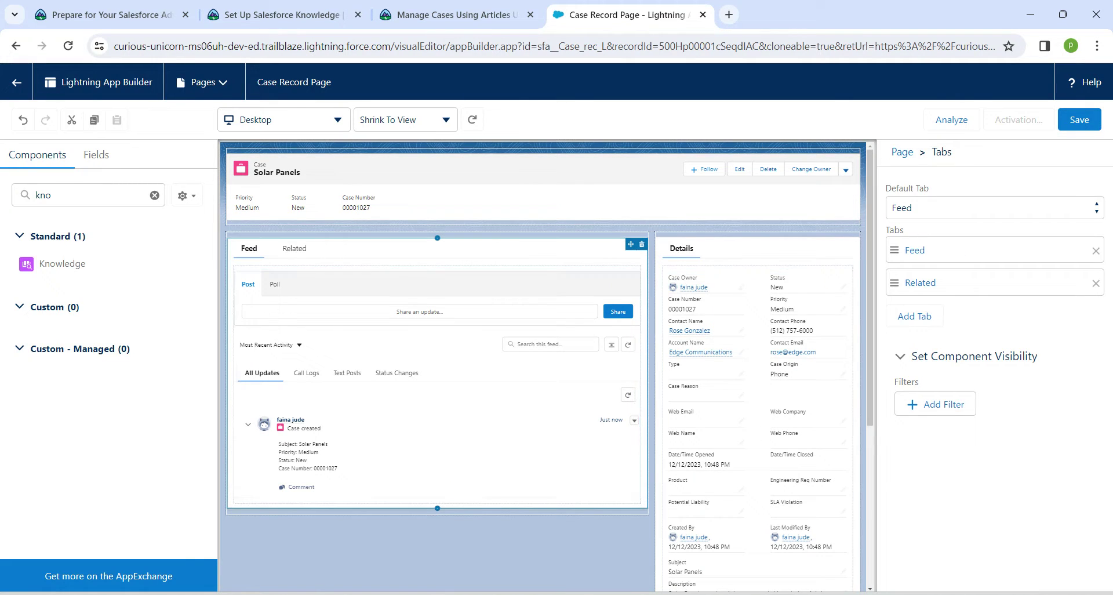
pyautogui.click(915, 317)
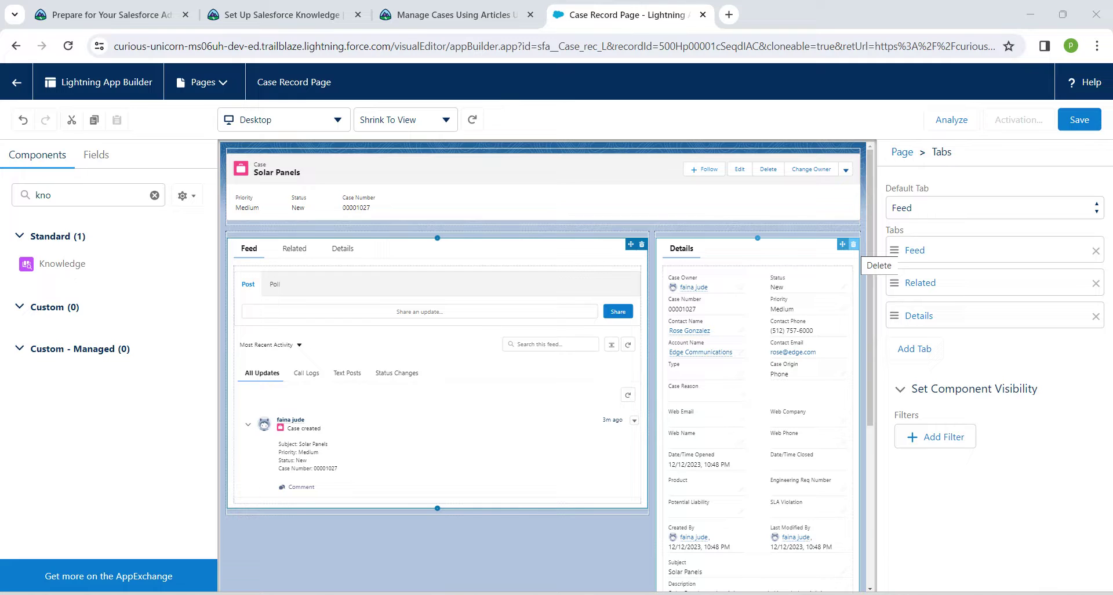
pyautogui.click(854, 244)
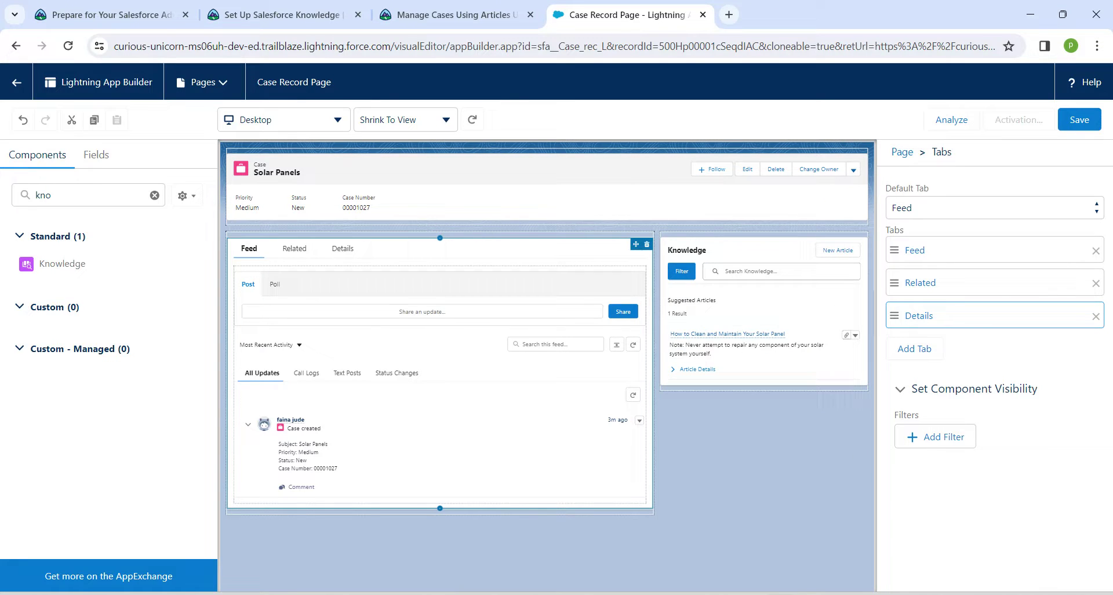
# Step: Set the default tab of the case record page's Tabs component to Details
pyautogui.click(824, 441)
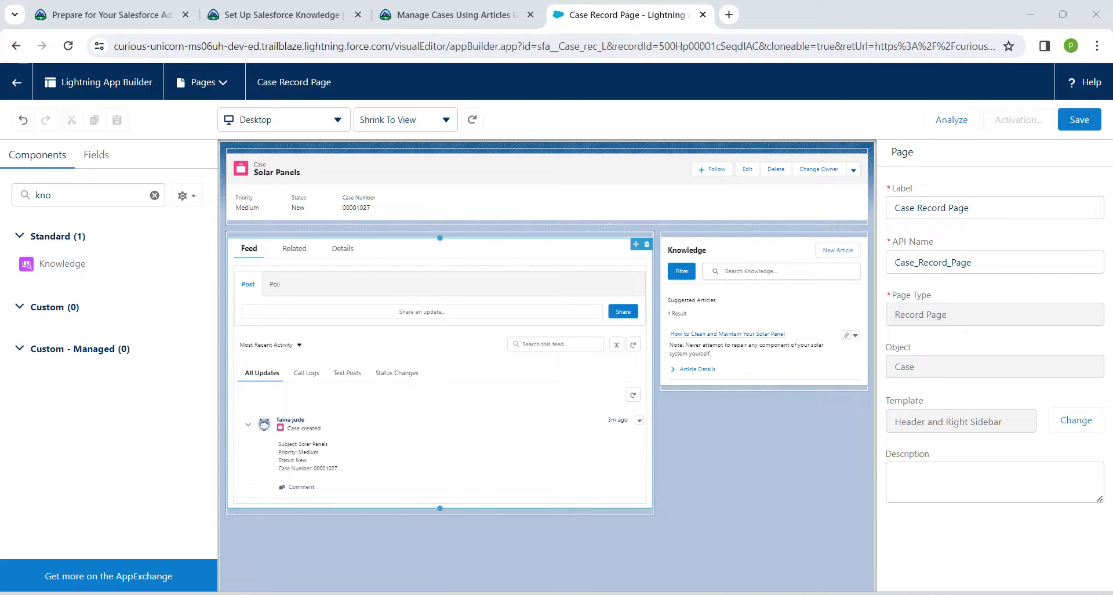
pyautogui.click(429, 249)
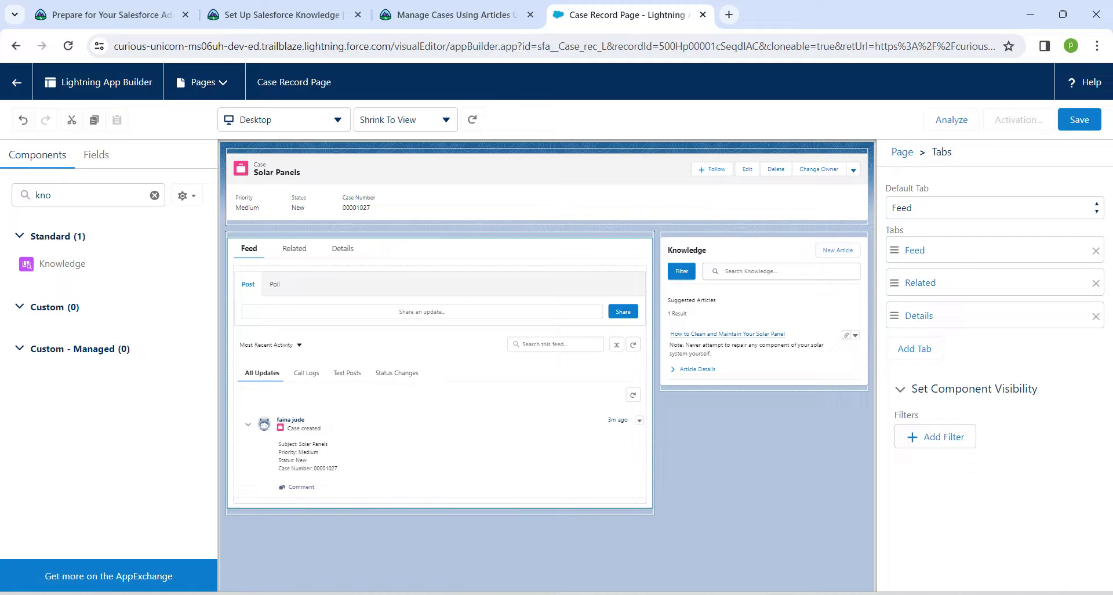
pyautogui.click(995, 208)
pyautogui.press('Up')
pyautogui.press('Down')
pyautogui.press('Down')
pyautogui.press('Down')
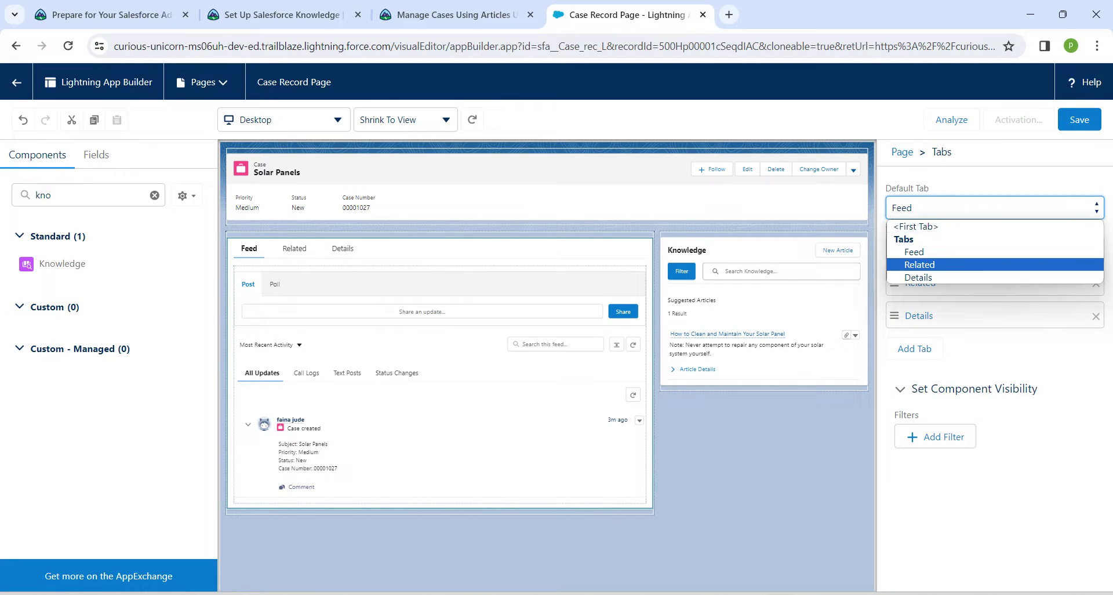
pyautogui.press('Return')
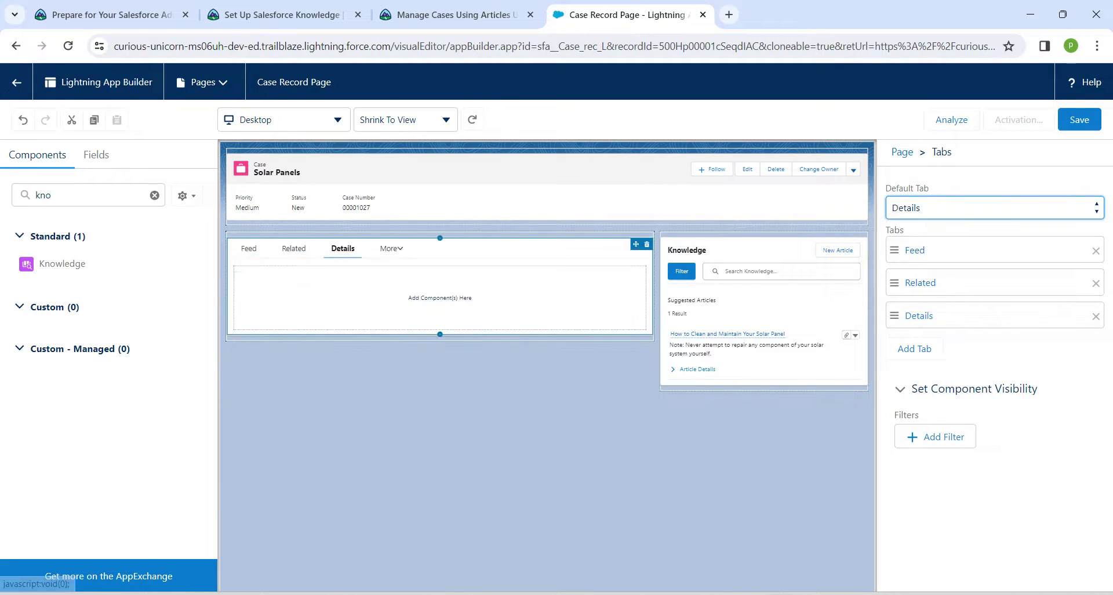
pyautogui.click(696, 458)
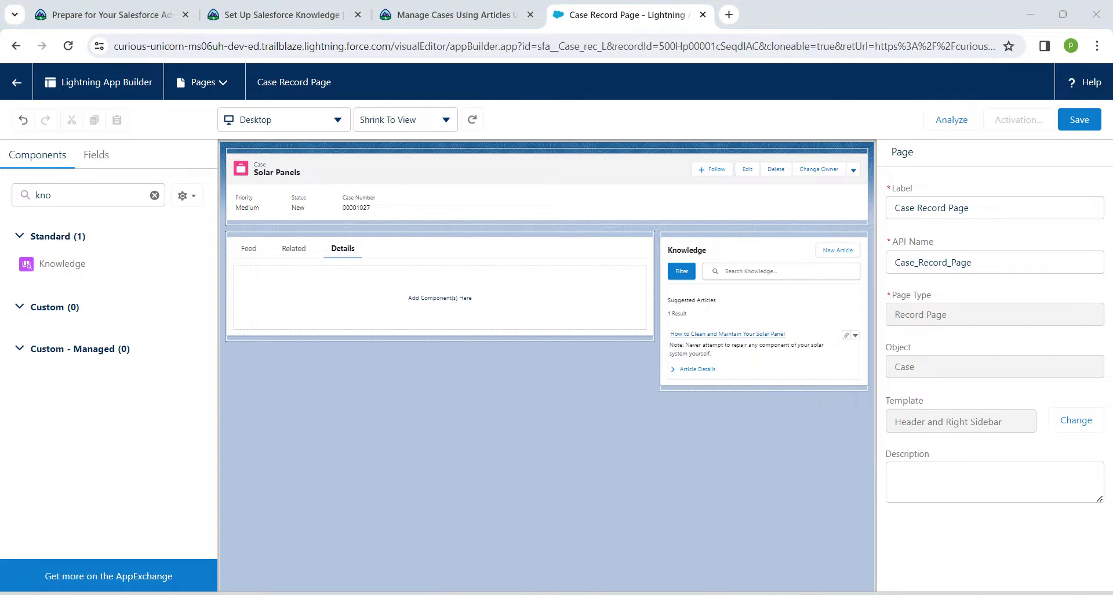
# Step: Find the Record Detail component and place it inside the empty Details tab of the case record page
pyautogui.click(154, 195)
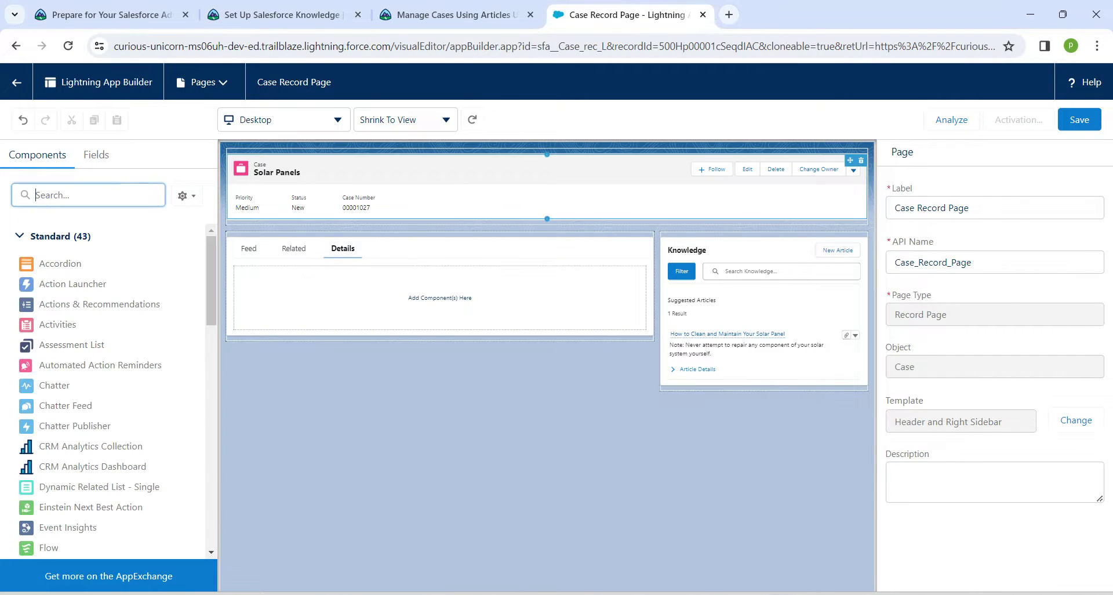
pyautogui.write('rec')
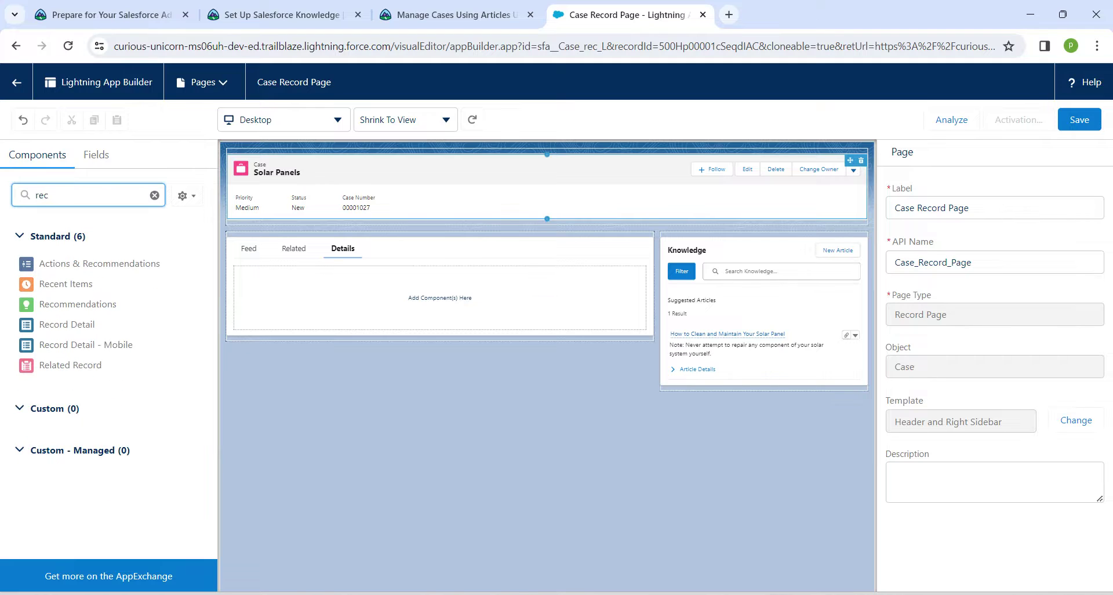
pyautogui.moveTo(193, 324); pyautogui.dragTo(453, 299)
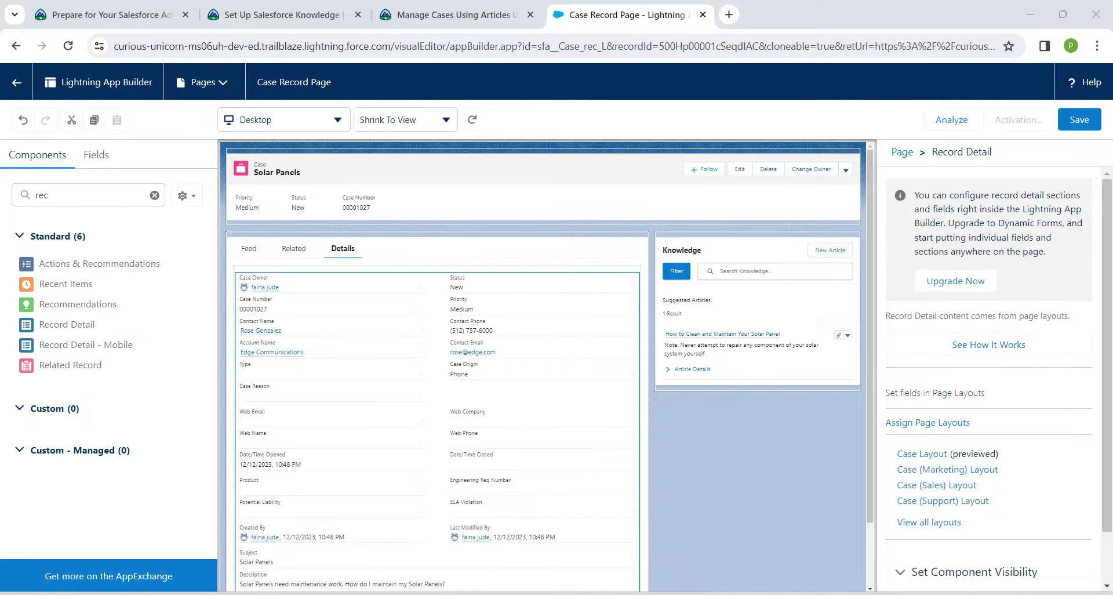
pyautogui.click(154, 195)
pyautogui.write('kni')
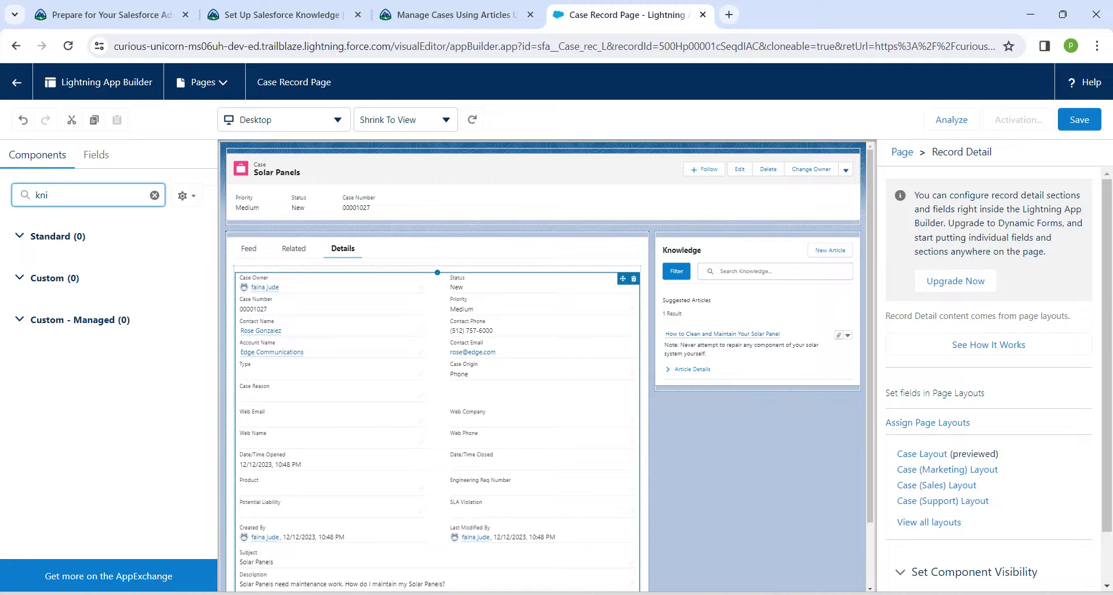
pyautogui.press('BackSpace')
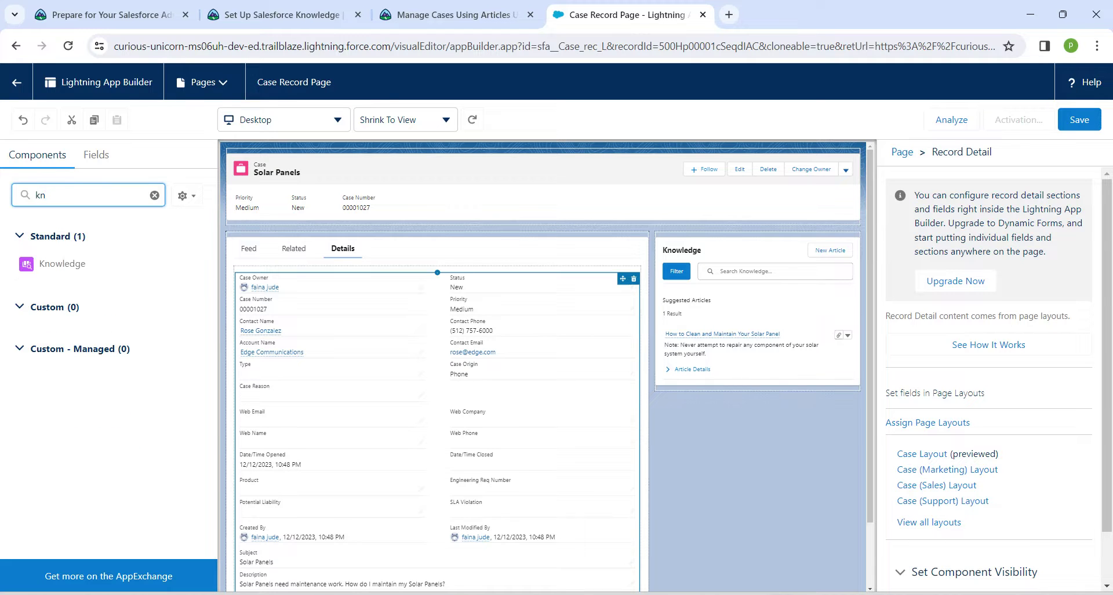
pyautogui.moveTo(62, 264); pyautogui.dragTo(734, 320)
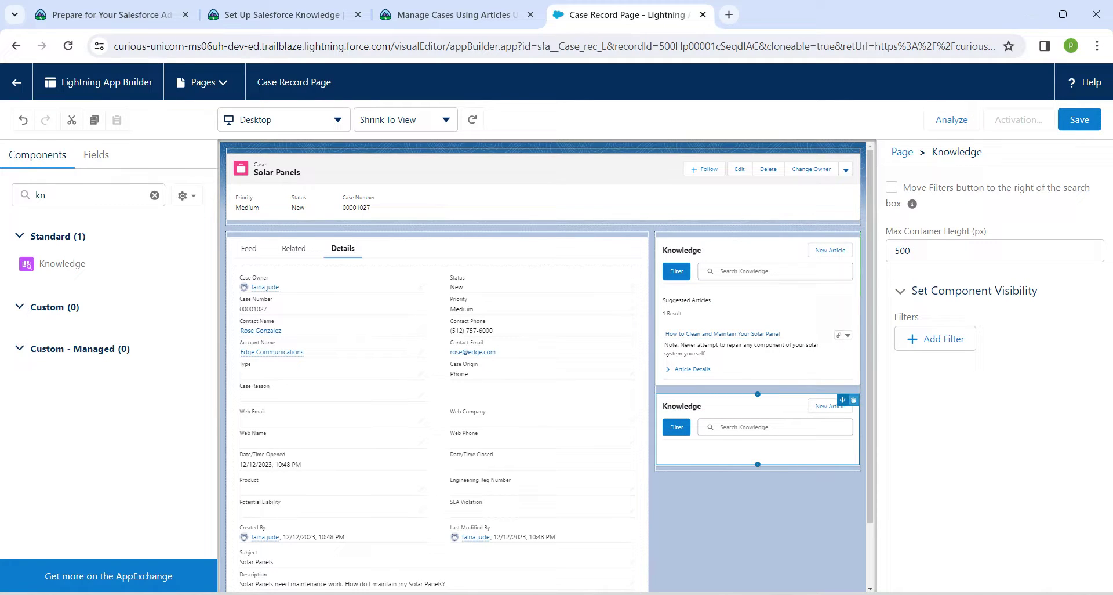
pyautogui.press('Delete')
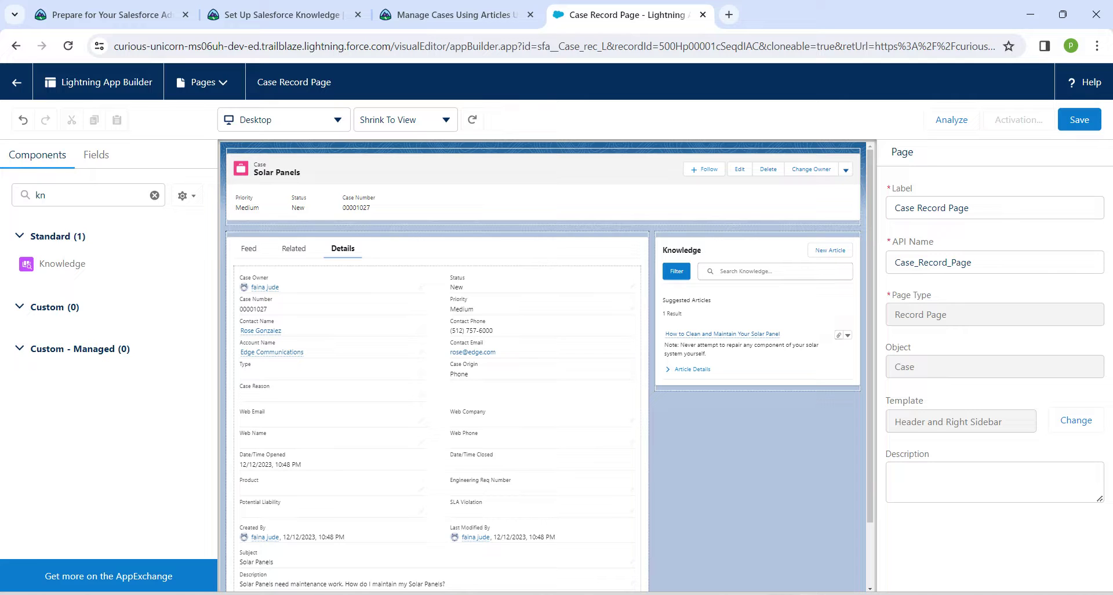
# Step: Save the Case Record Page and activate it as the org default for desktop and phone
pyautogui.moveTo(870, 325)
pyautogui.mouseDown()
pyautogui.moveTo(871, 387)
pyautogui.moveTo(870, 324)
pyautogui.mouseUp()
pyautogui.click(1080, 120)
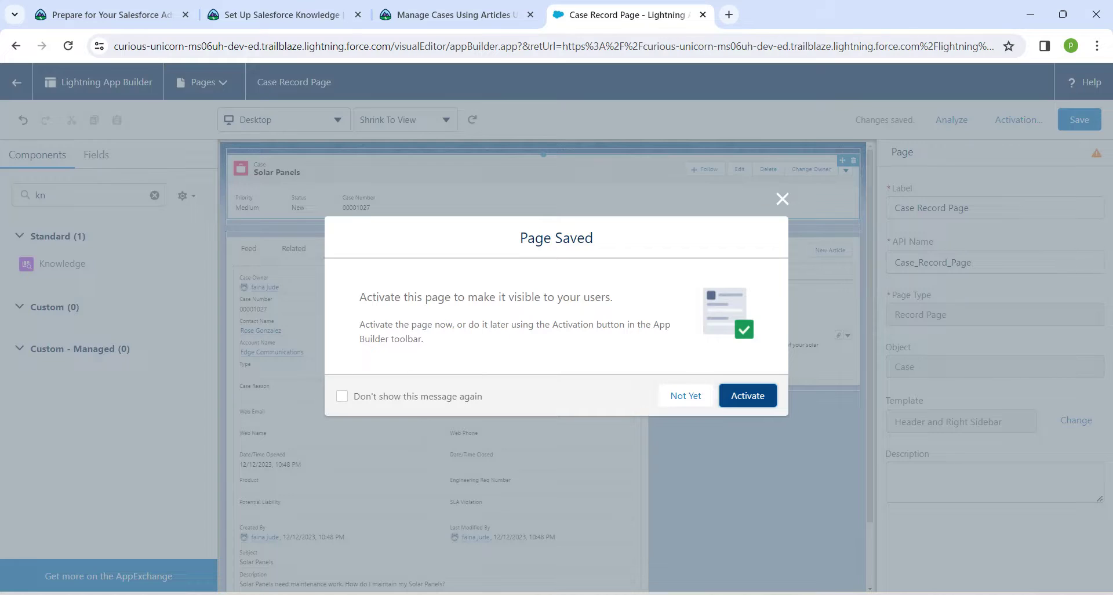
pyautogui.click(748, 395)
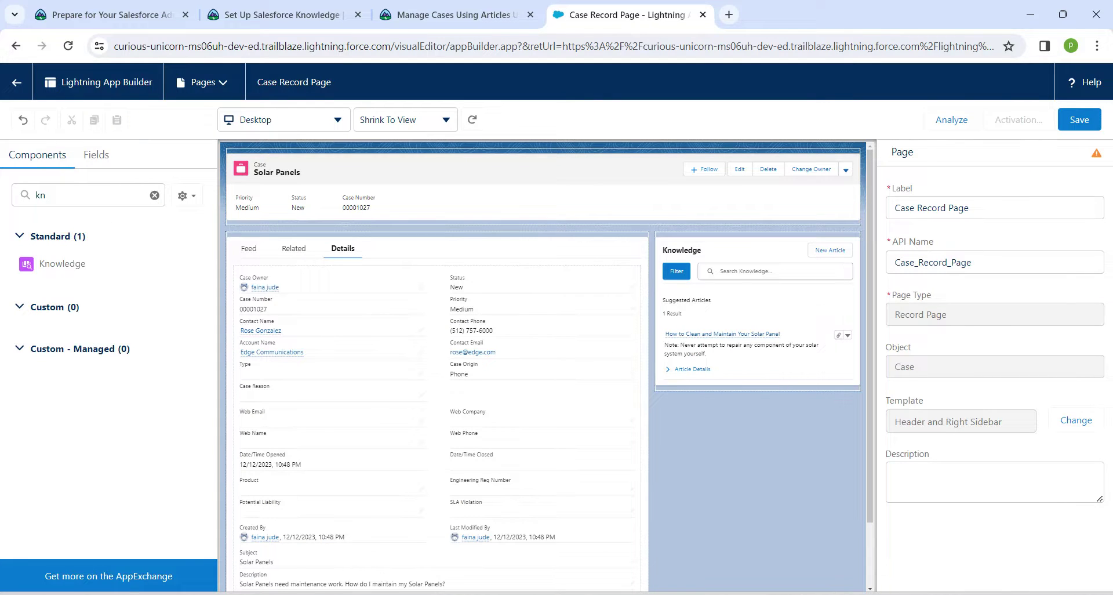
pyautogui.click(1019, 120)
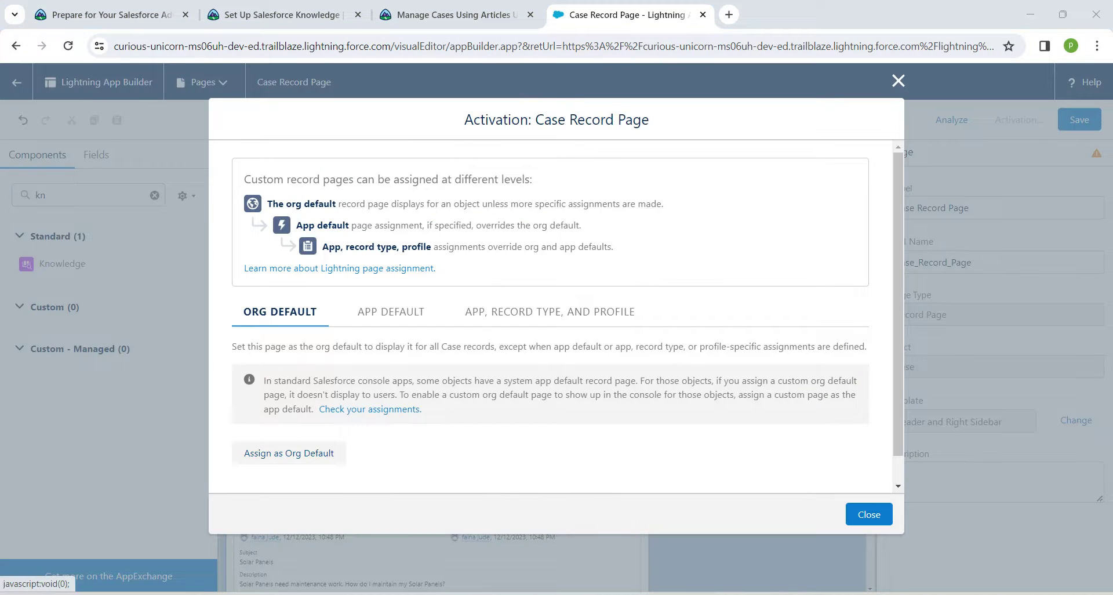
pyautogui.click(289, 453)
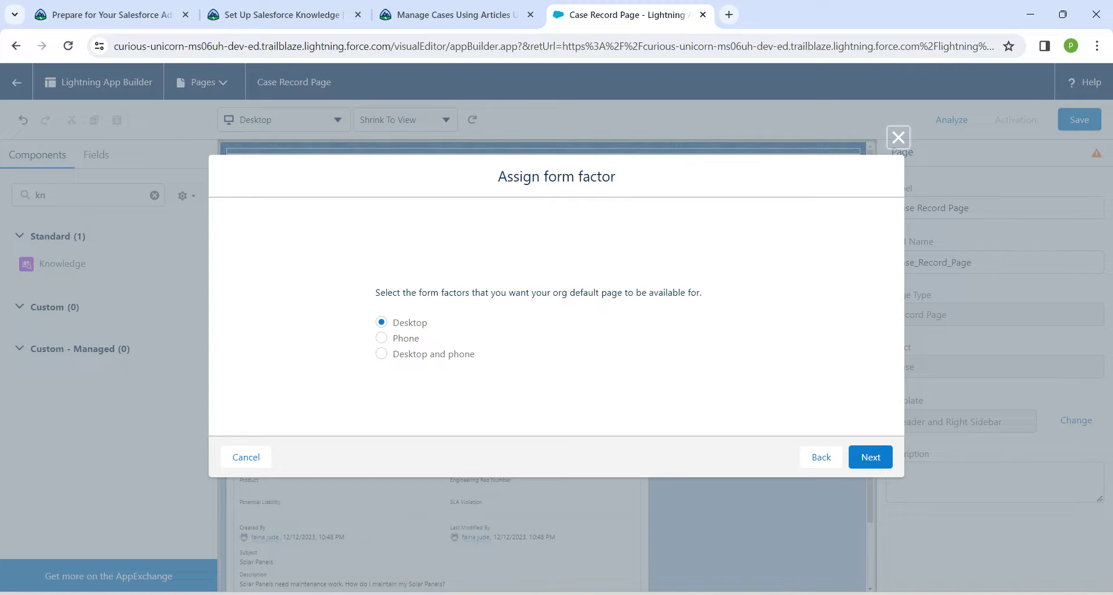
pyautogui.click(382, 353)
pyautogui.click(871, 457)
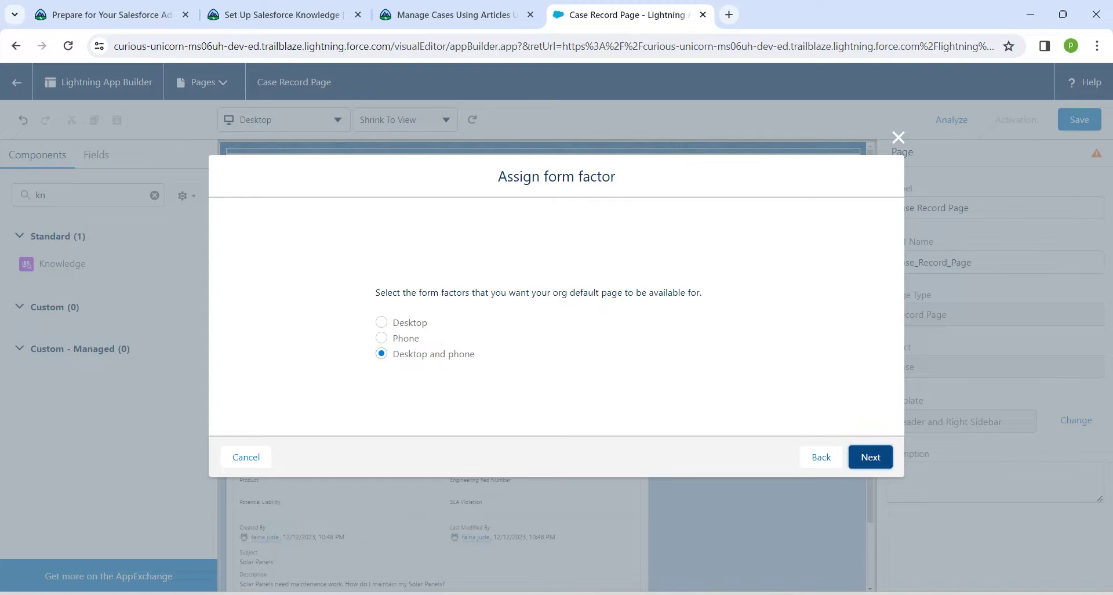
pyautogui.click(871, 456)
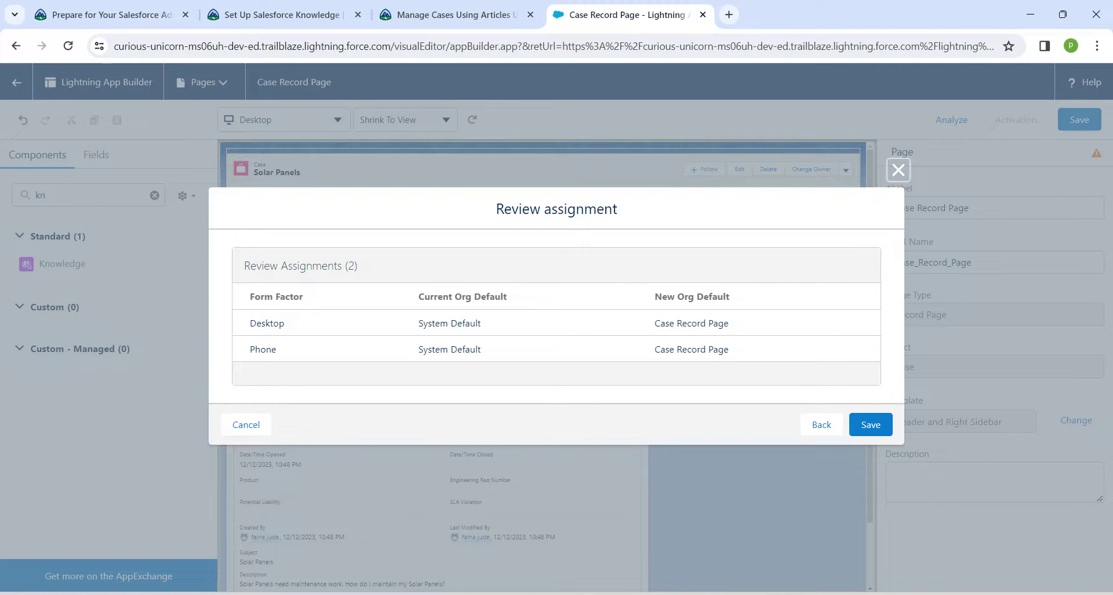
pyautogui.click(870, 425)
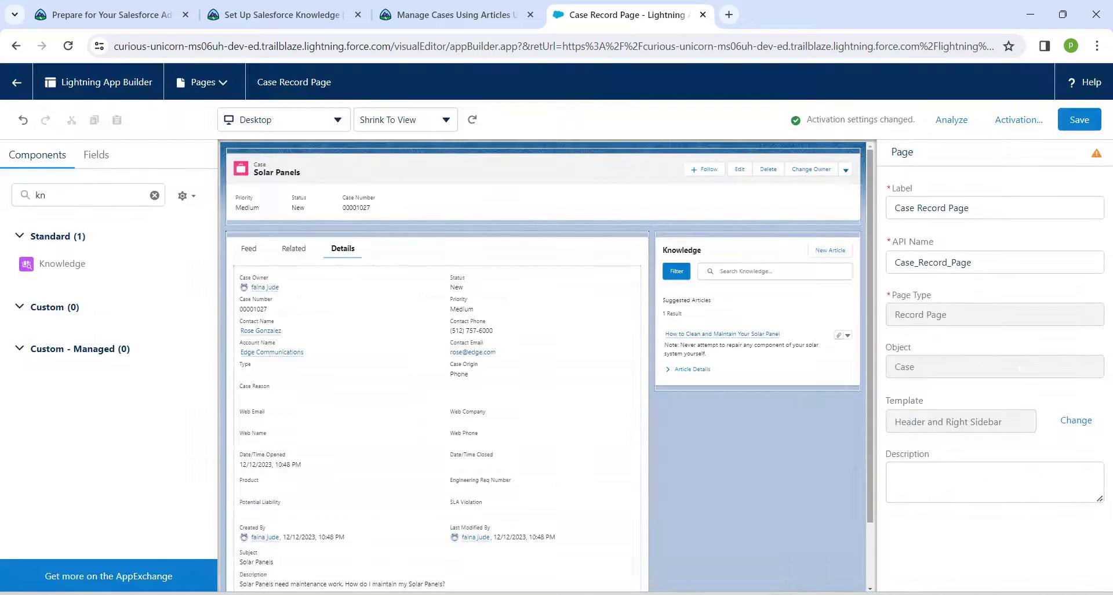
# Step: Back on the Solar Panels case, attach the suggested article "How to Clean and Maintain Your Solar Panel" and show the case's related lists
pyautogui.click(16, 82)
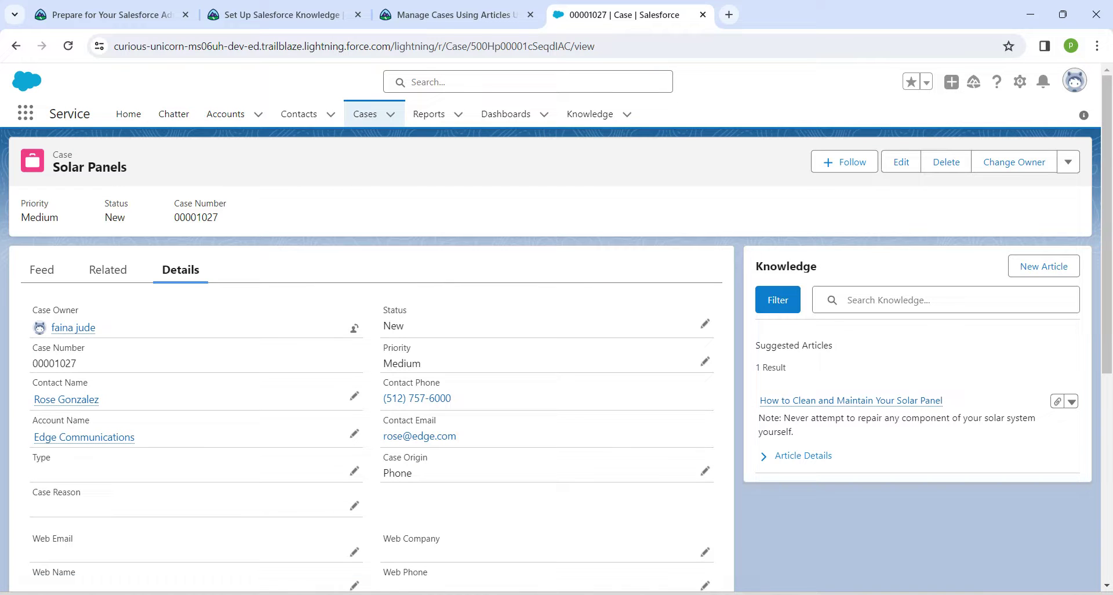
pyautogui.click(1071, 401)
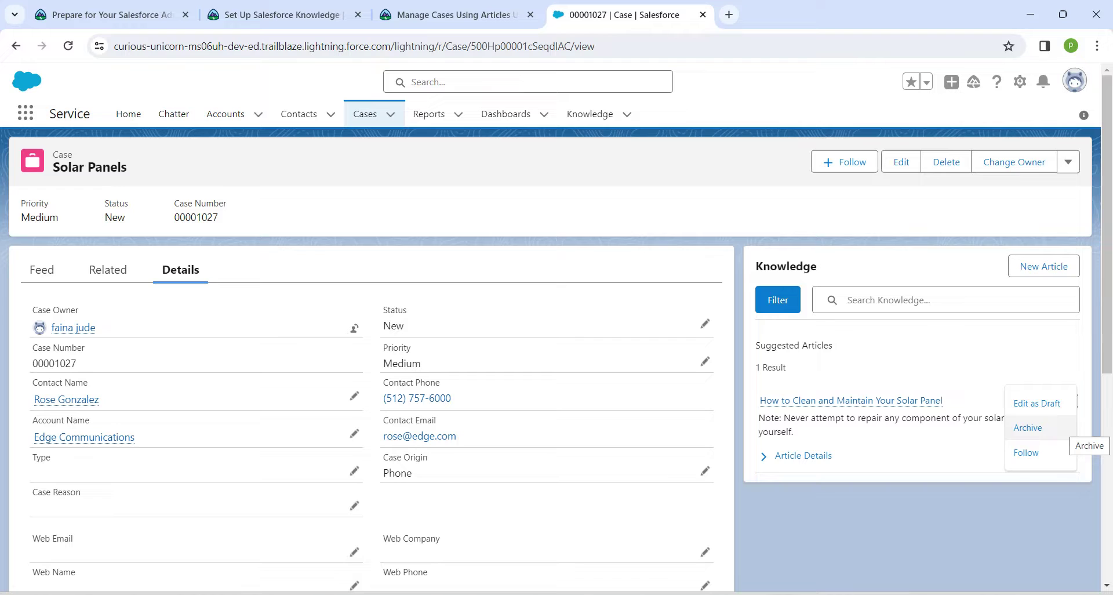
pyautogui.hotkey('alt', 'Tab')
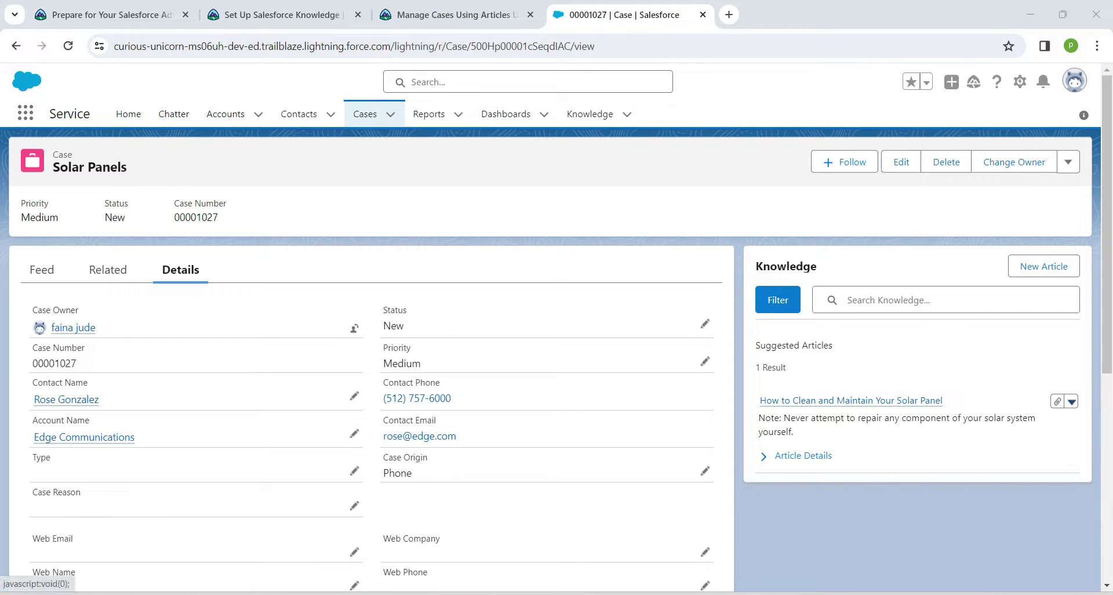
pyautogui.click(1071, 401)
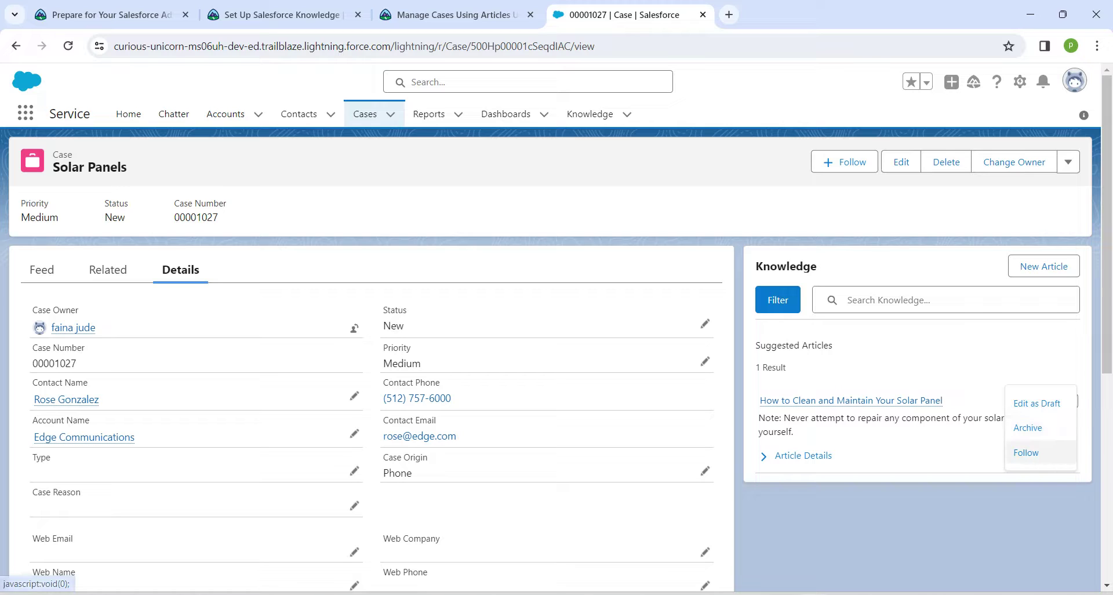
pyautogui.hotkey('alt', 'Tab')
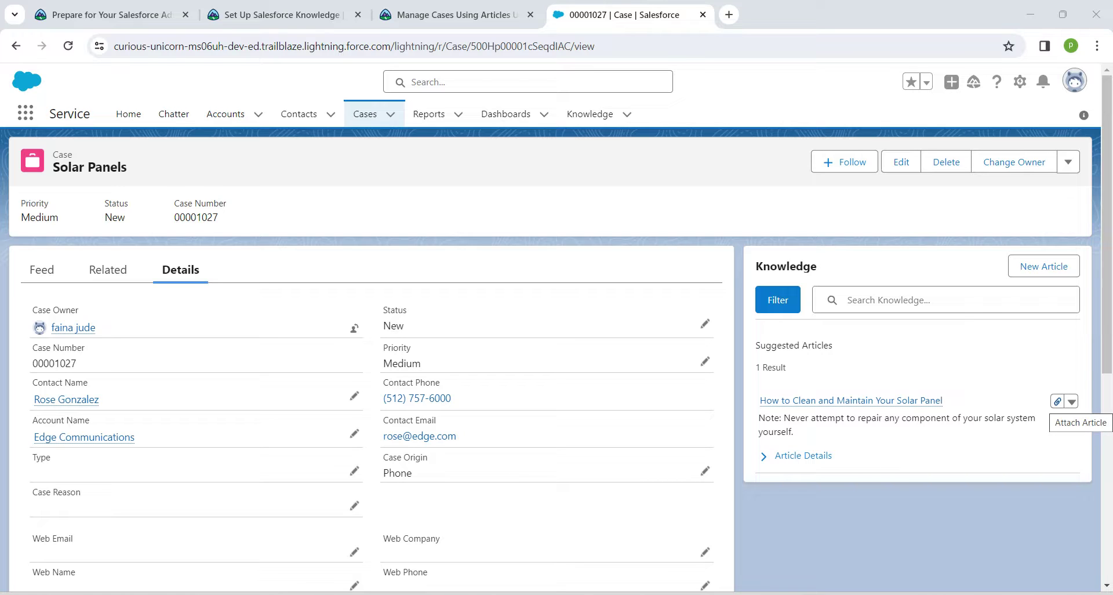
pyautogui.click(1072, 401)
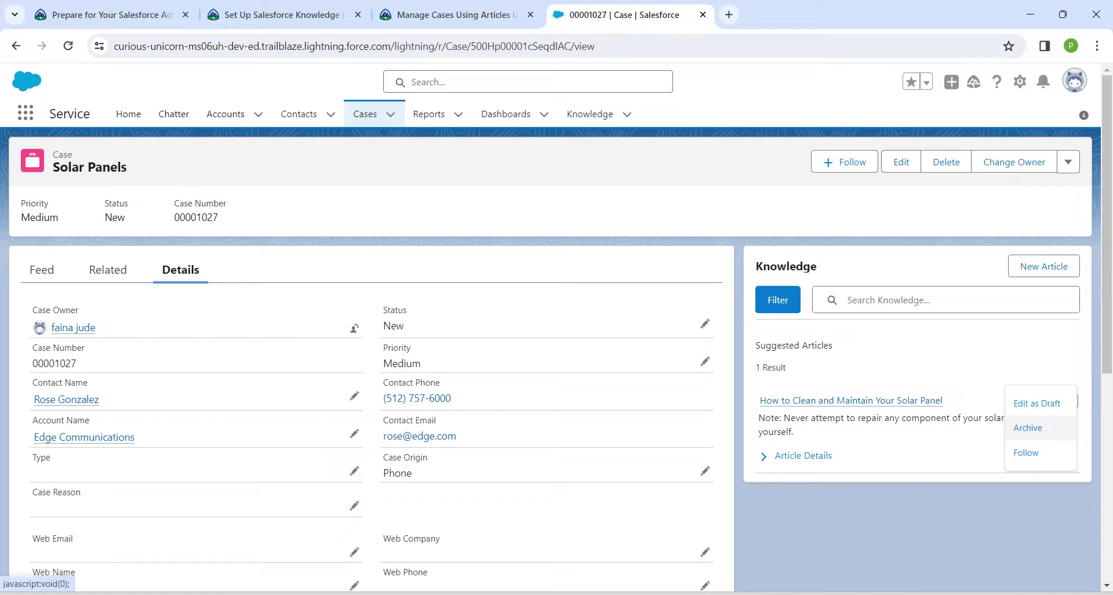
pyautogui.click(1046, 374)
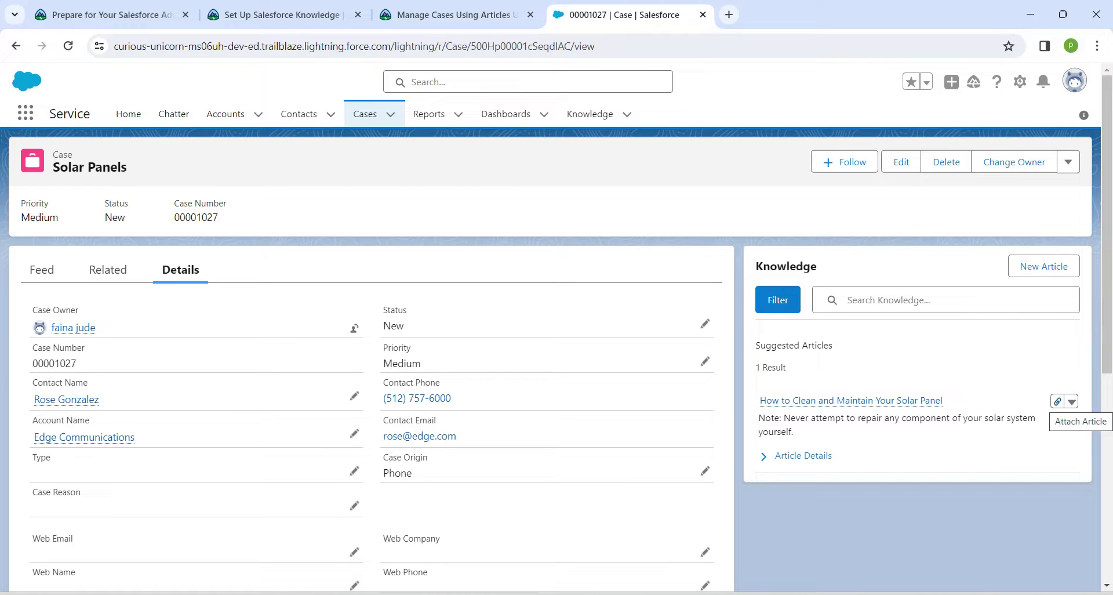
pyautogui.click(1058, 401)
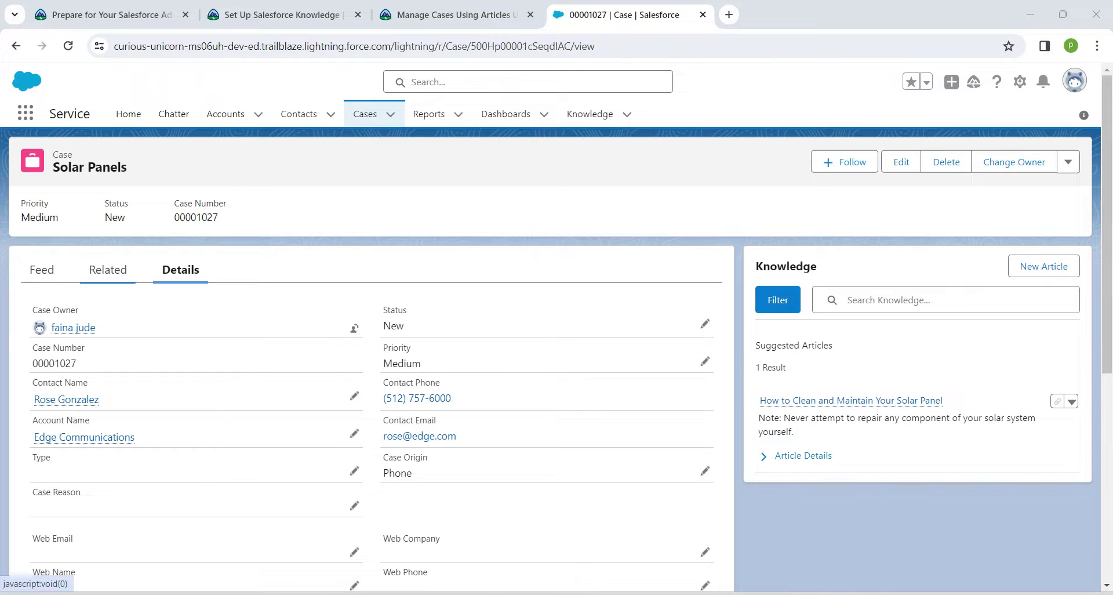
pyautogui.click(108, 269)
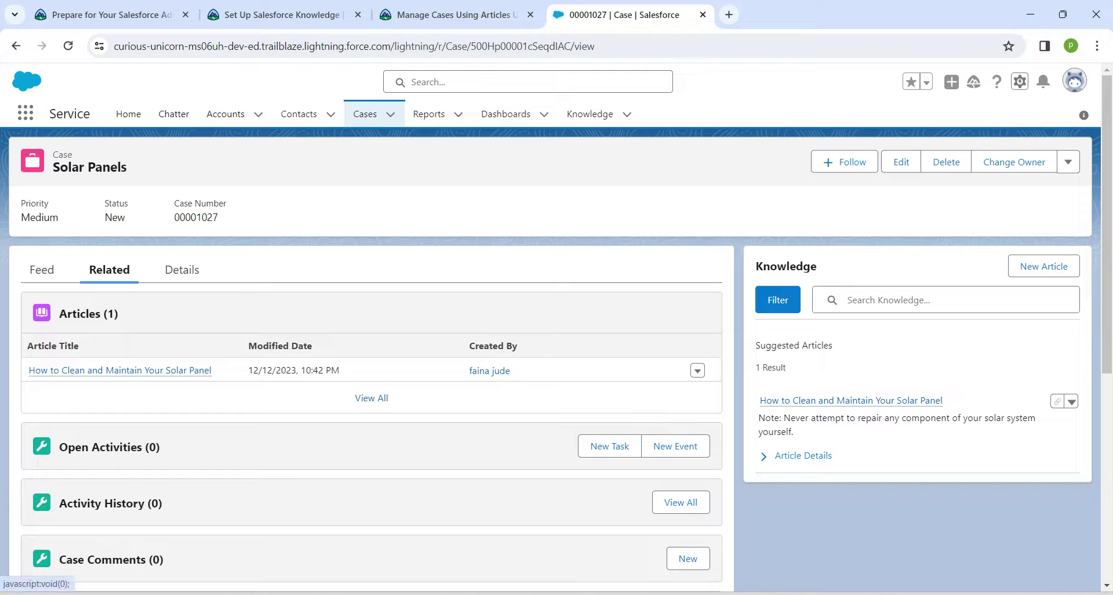
# Step: Go to Service Setup and open the Knowledge object in Object Manager
pyautogui.click(1020, 82)
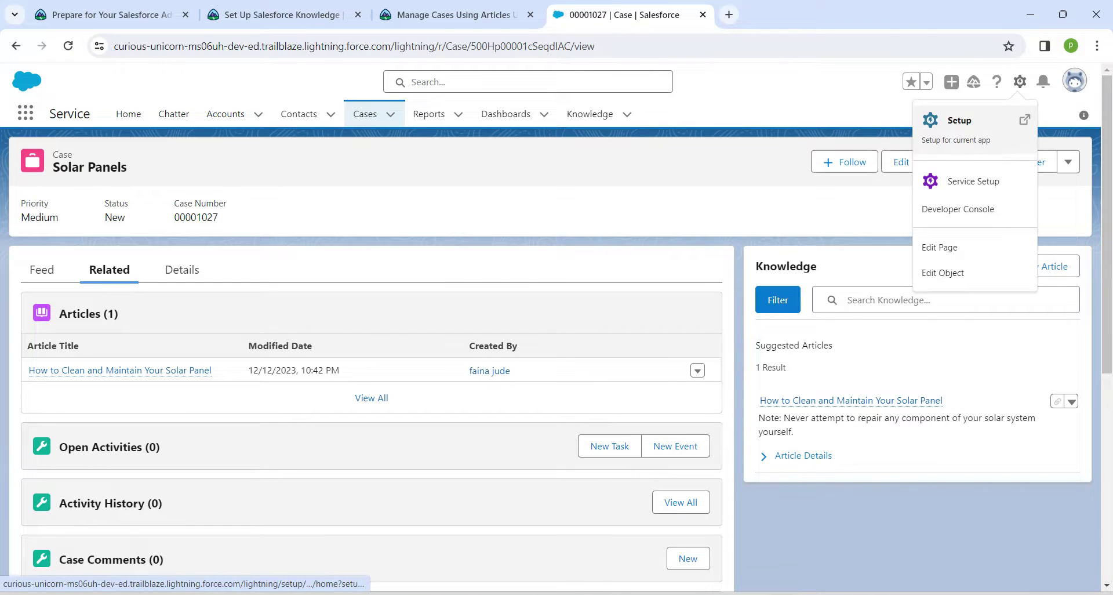
pyautogui.click(975, 128)
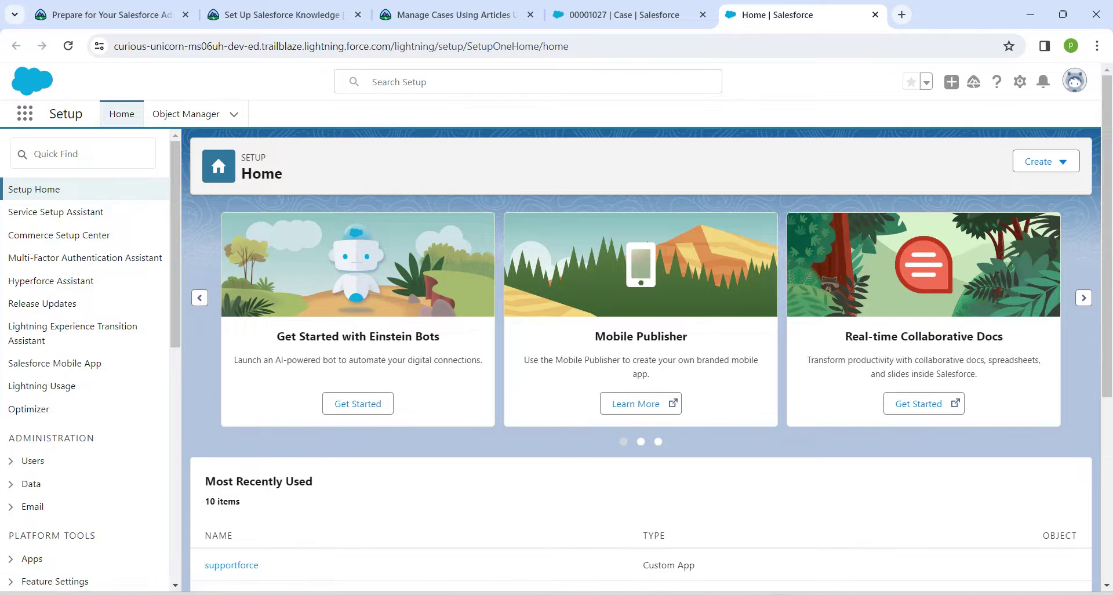
pyautogui.click(1020, 82)
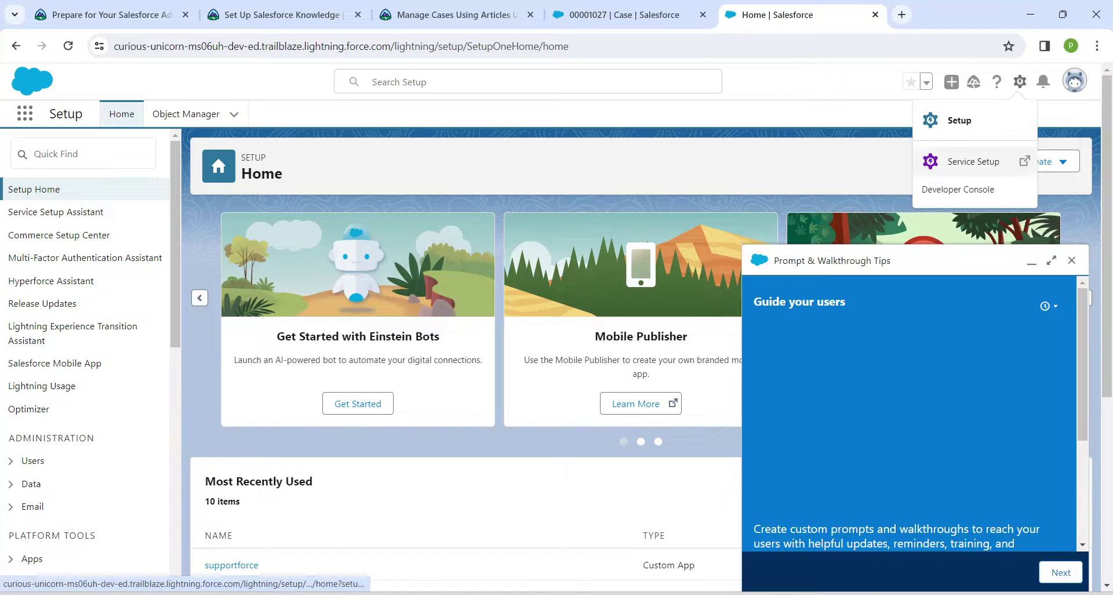
pyautogui.click(974, 161)
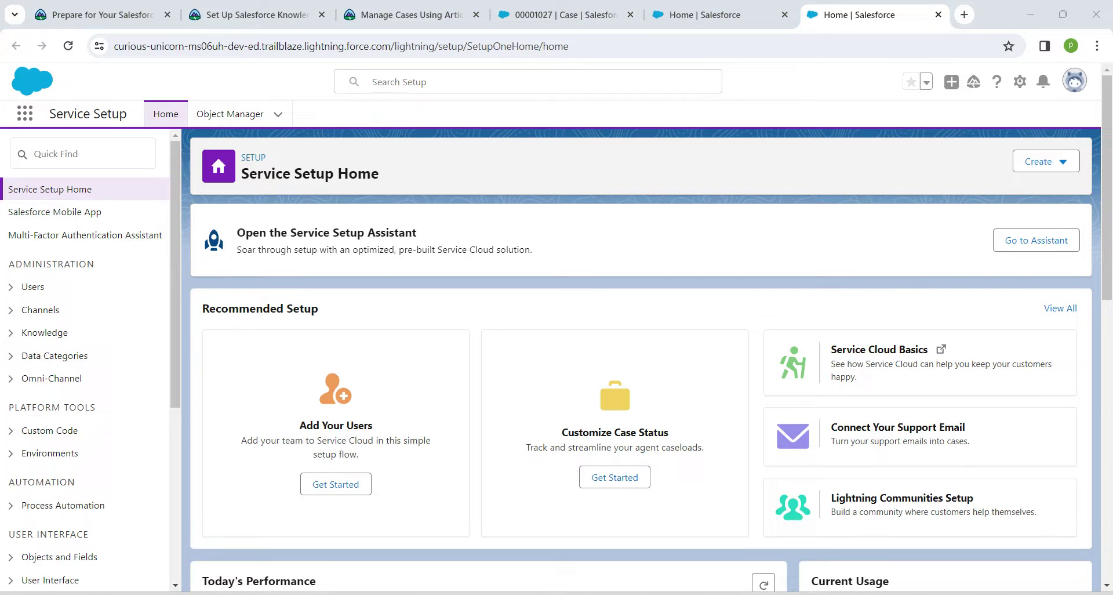
pyautogui.click(232, 114)
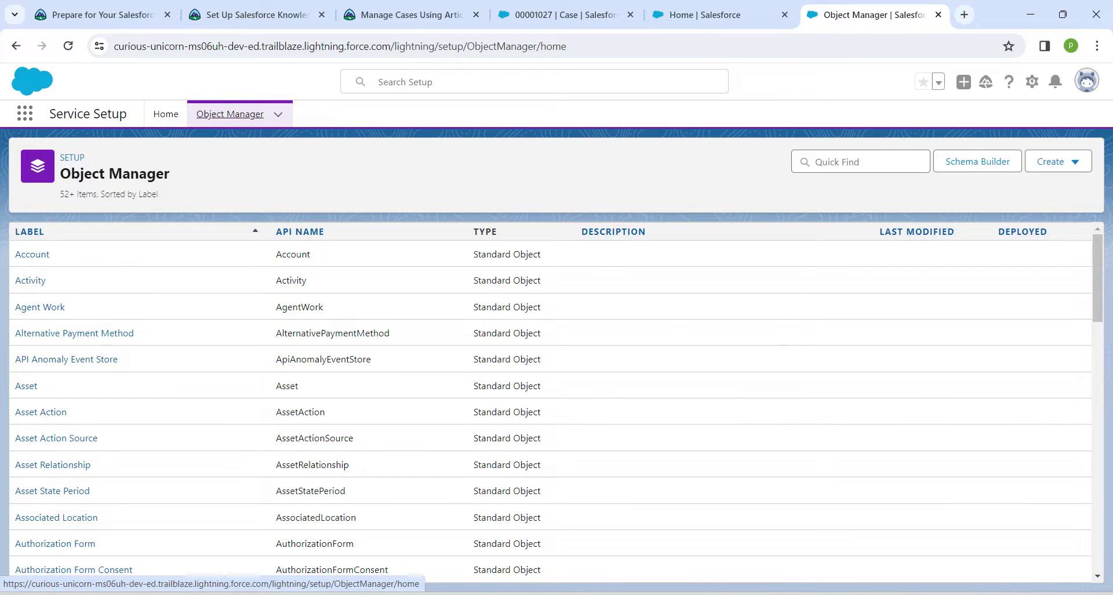
pyautogui.click(860, 162)
pyautogui.write('know')
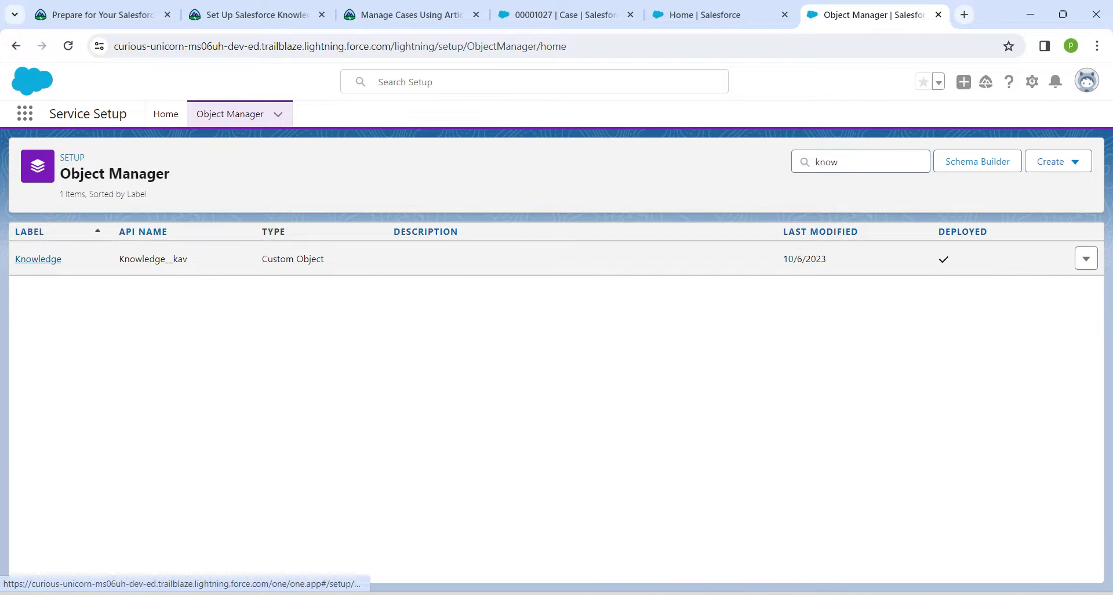
pyautogui.click(32, 256)
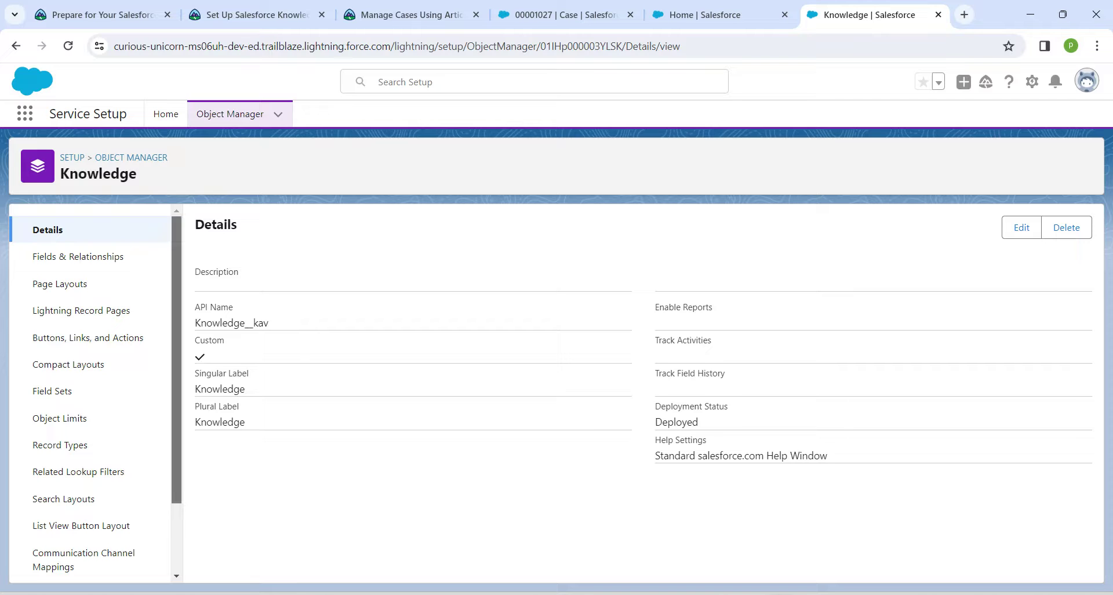
# Step: Start a new communication channel mapping for the Knowledge object
pyautogui.scroll(-2, 87, 471)
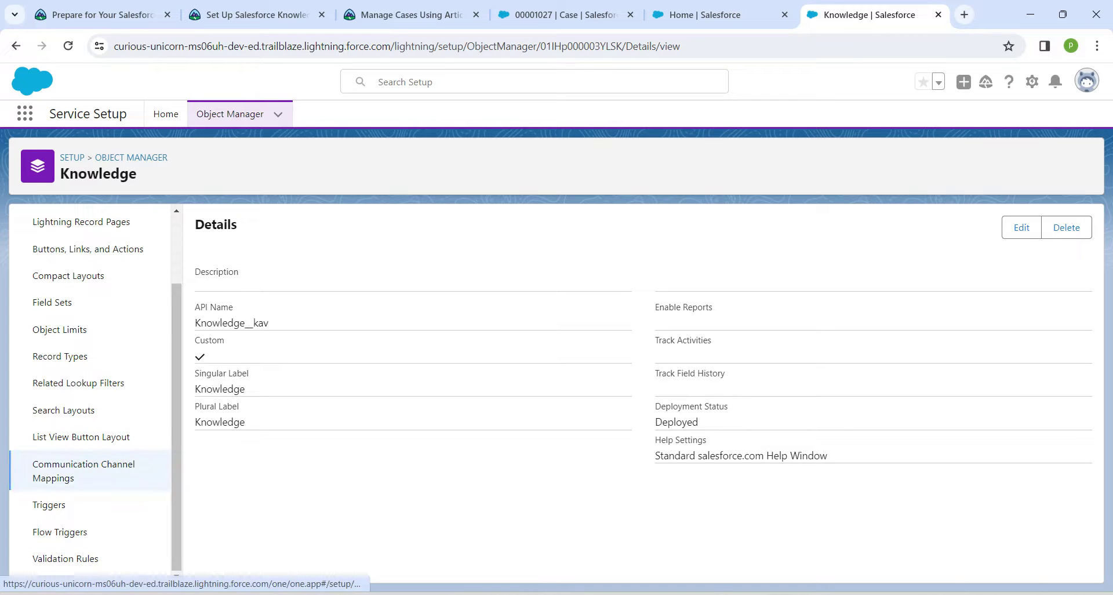
pyautogui.click(87, 470)
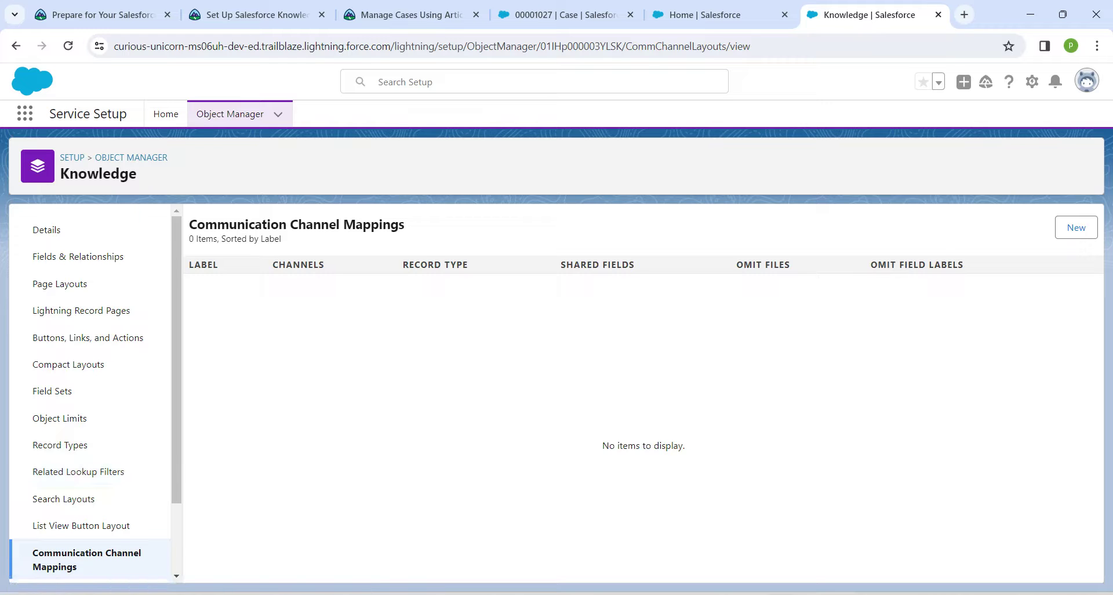
pyautogui.click(1076, 227)
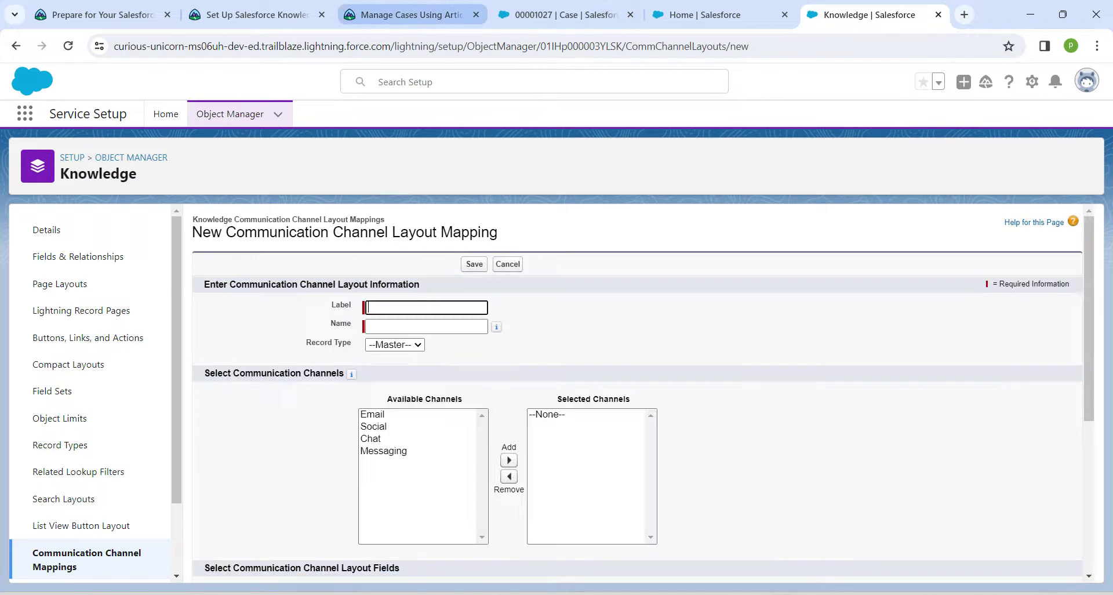
# Step: Check the channel mapping instructions on the Trailhead page and label the new mapping How To
pyautogui.click(406, 14)
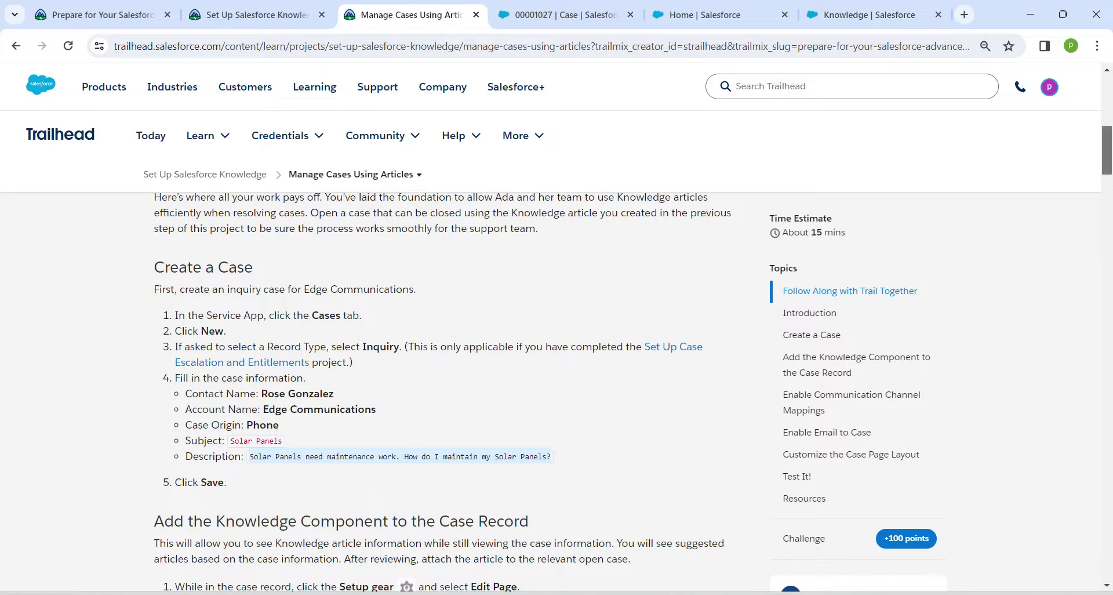
pyautogui.scroll(-20, 452, 371)
pyautogui.scroll(-3, 452, 371)
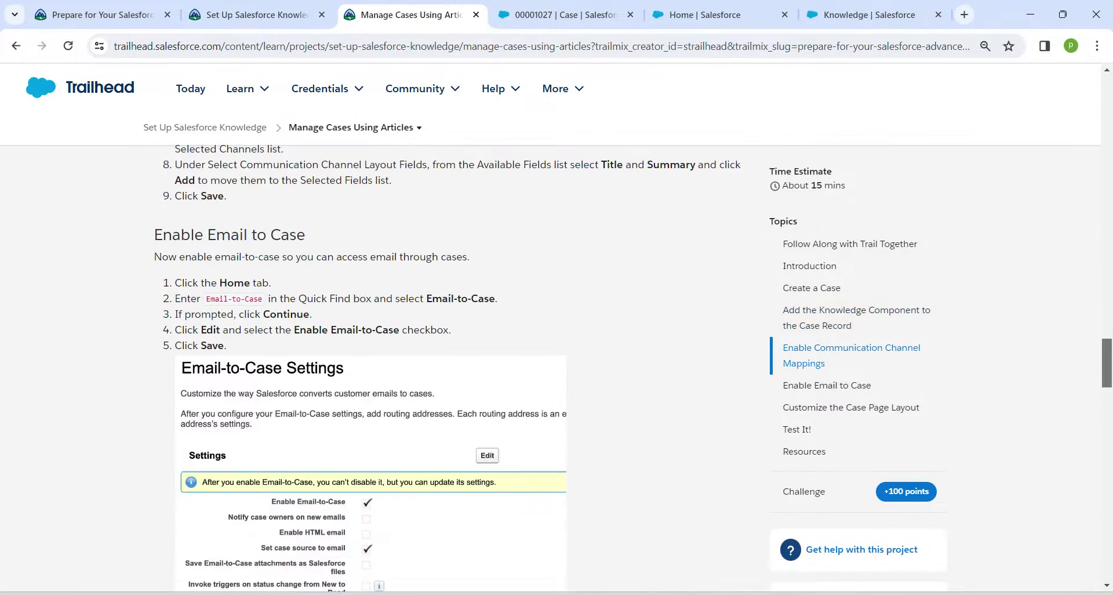
pyautogui.scroll(5, 452, 371)
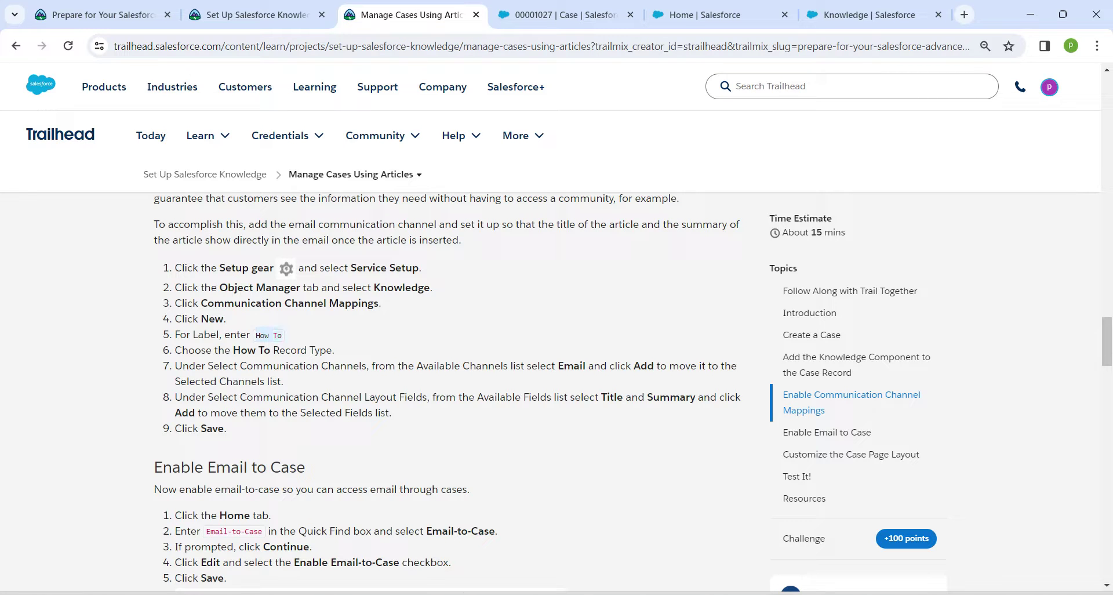
pyautogui.click(867, 15)
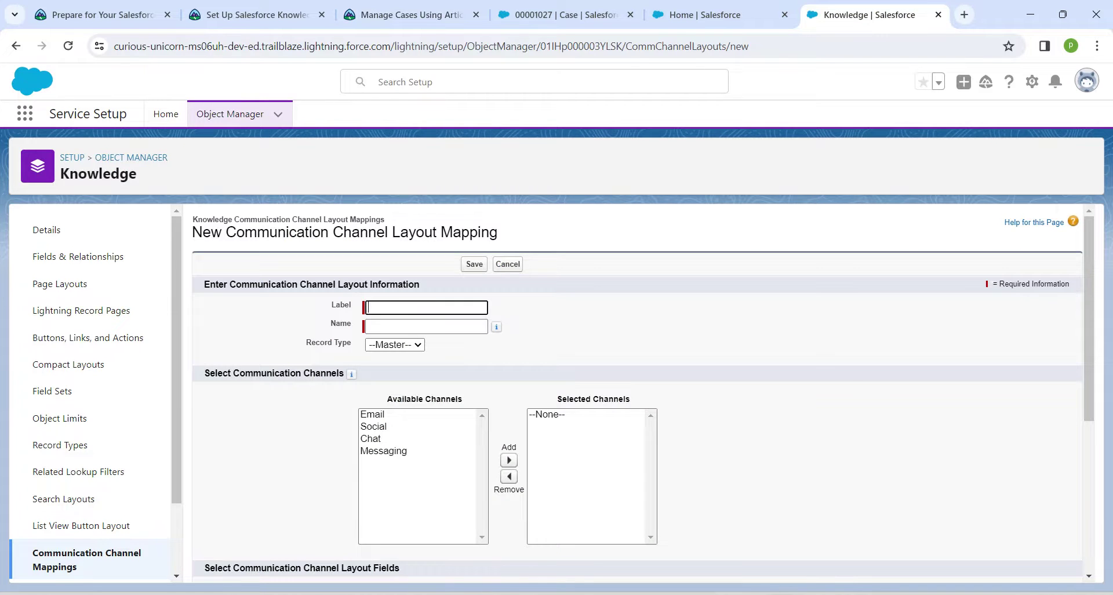
pyautogui.write('How To')
pyautogui.press('Tab')
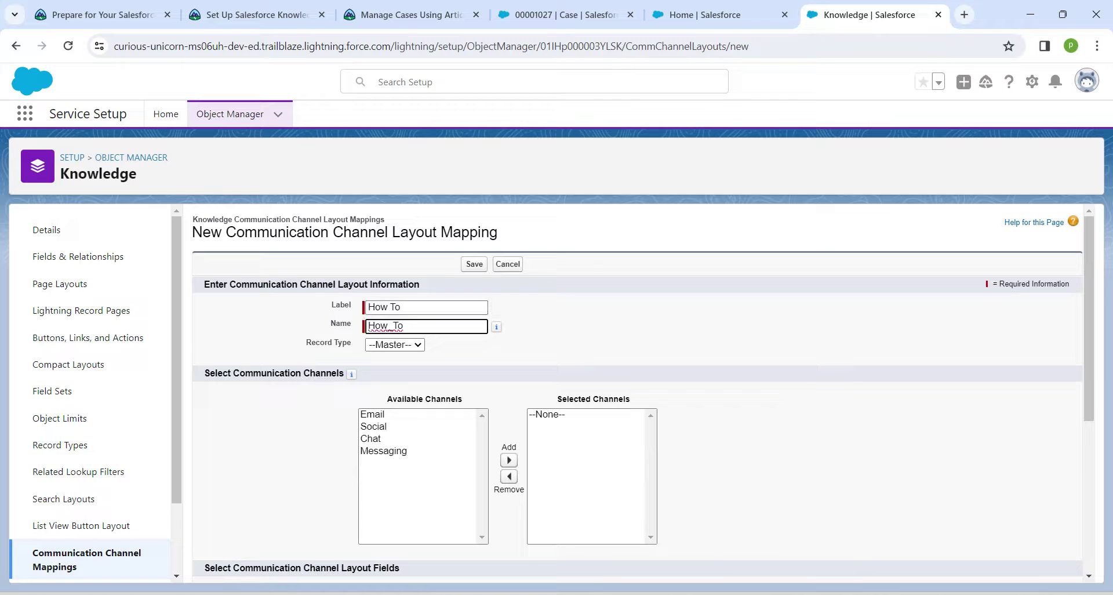
pyautogui.click(812, 594)
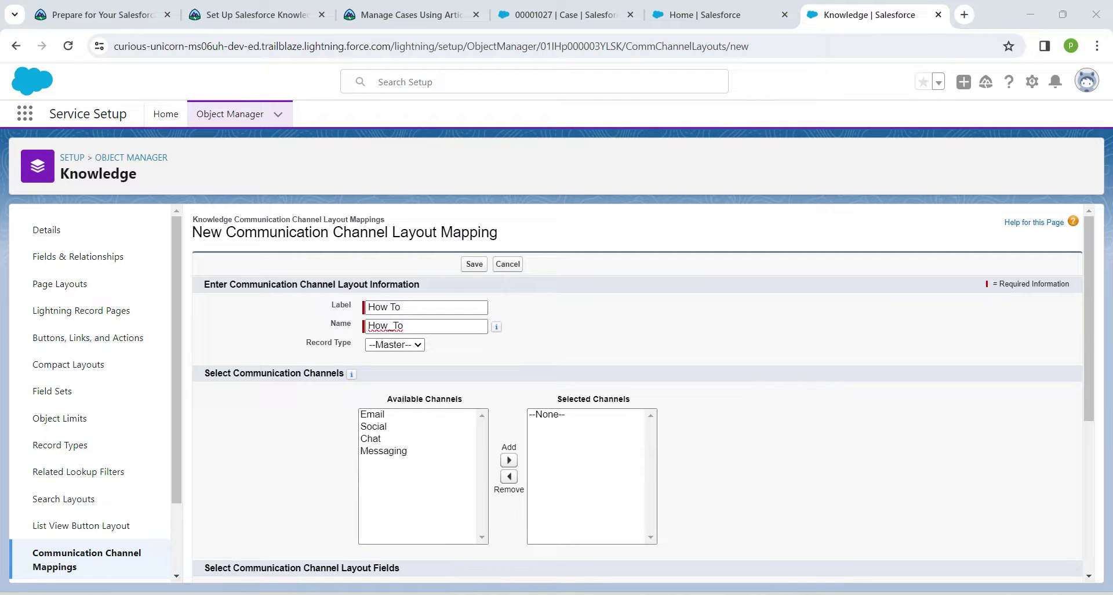
# Step: Set the mapping's record type to How To and add Email to its selected channels
pyautogui.click(395, 345)
pyautogui.press('Down')
pyautogui.press('Down')
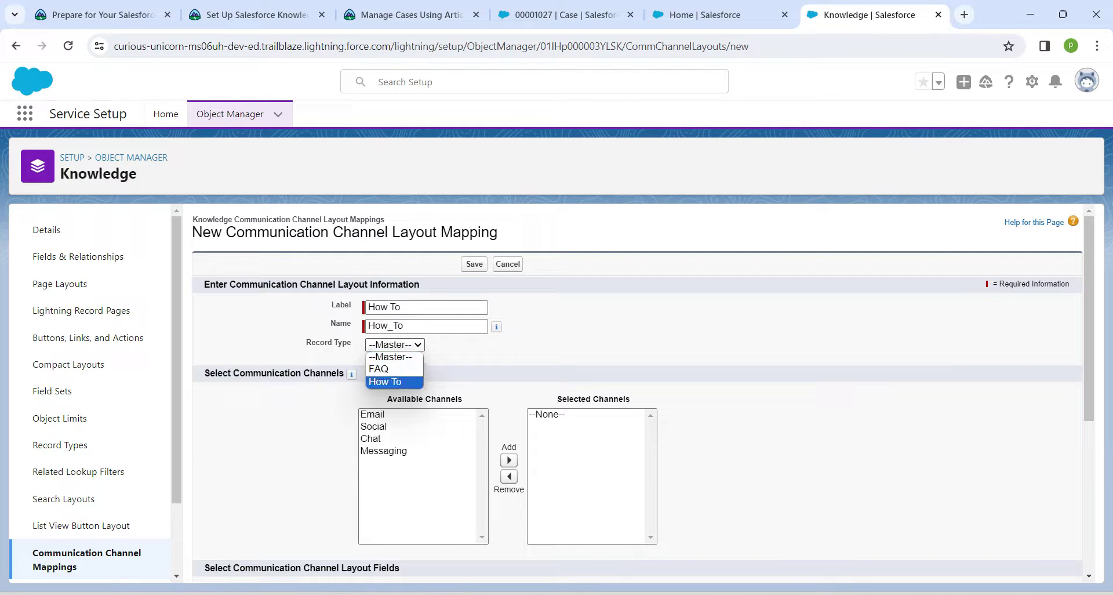
pyautogui.press('Return')
pyautogui.scroll(-2, 638, 395)
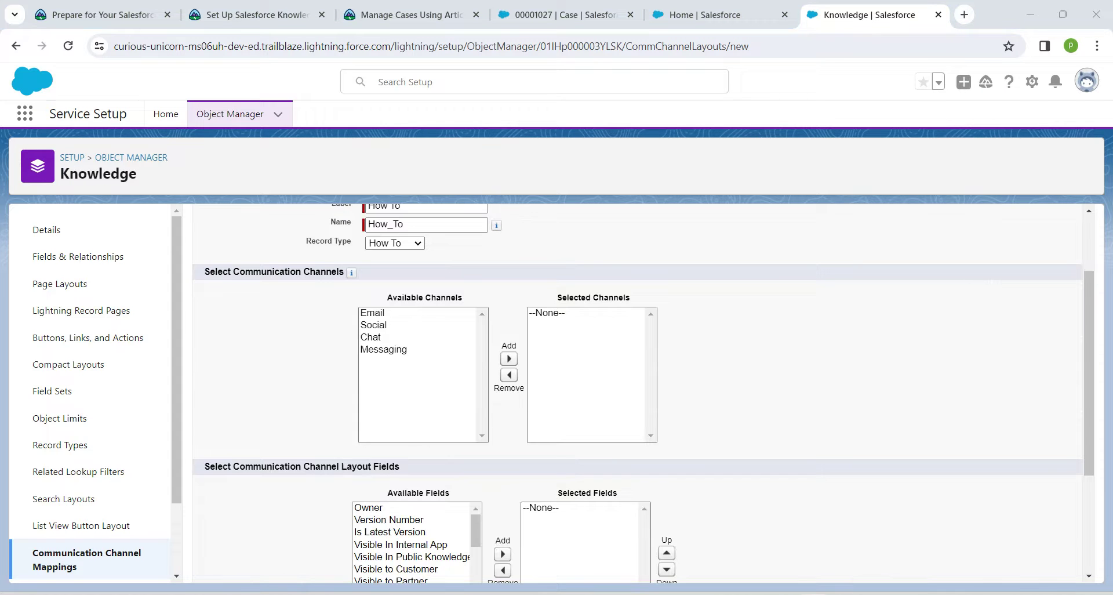
pyautogui.click(373, 312)
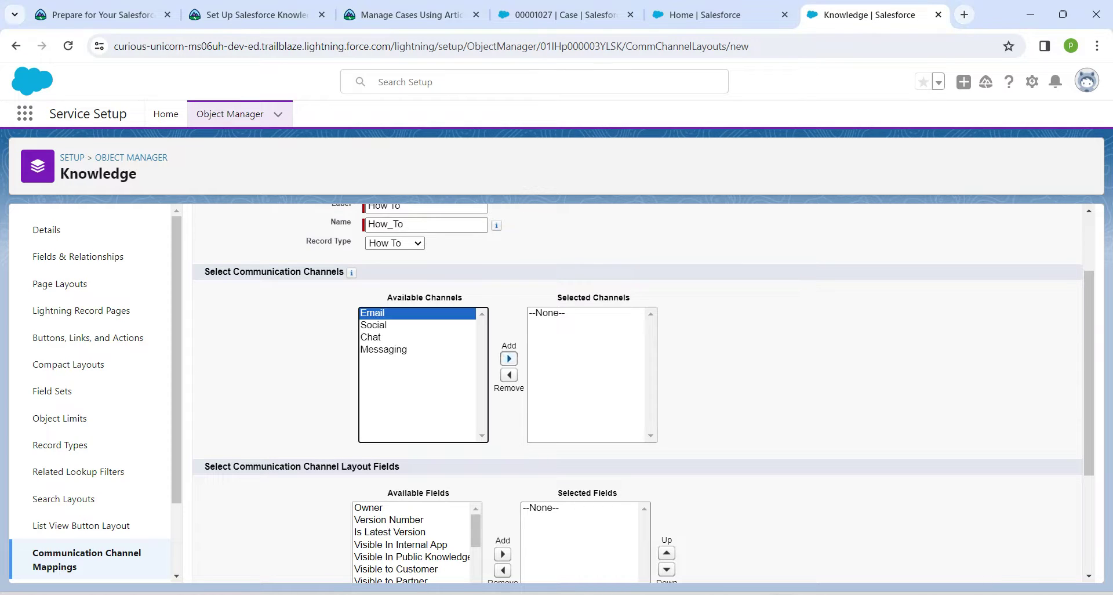
pyautogui.click(509, 358)
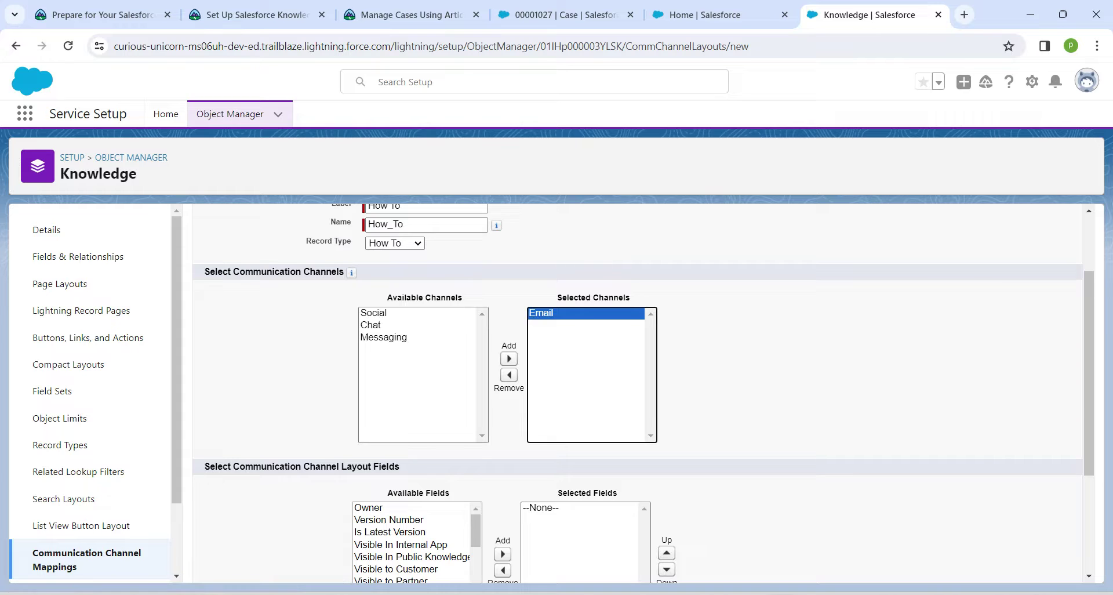
# Step: Add Title and Summary to the mapping's selected layout fields and save the mapping
pyautogui.scroll(-2, 638, 394)
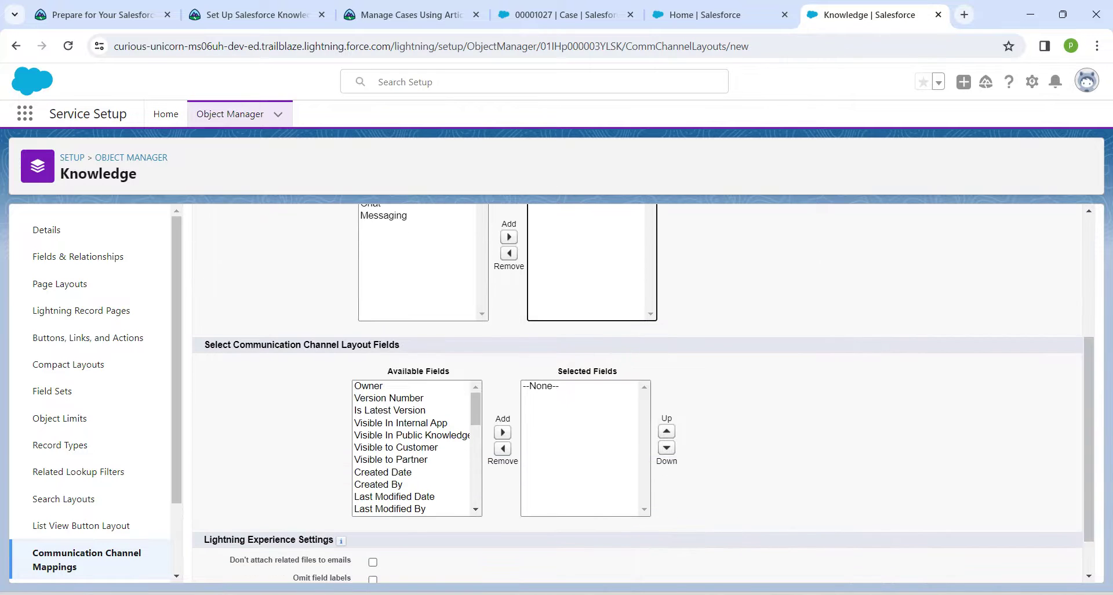
pyautogui.moveTo(475, 409); pyautogui.dragTo(476, 441)
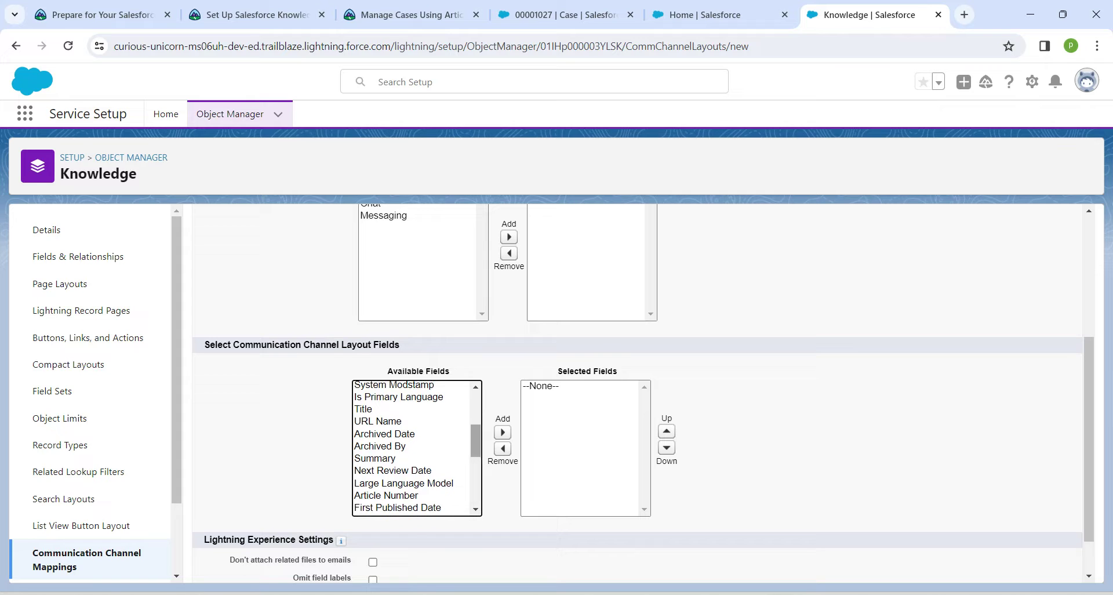
pyautogui.click(376, 459)
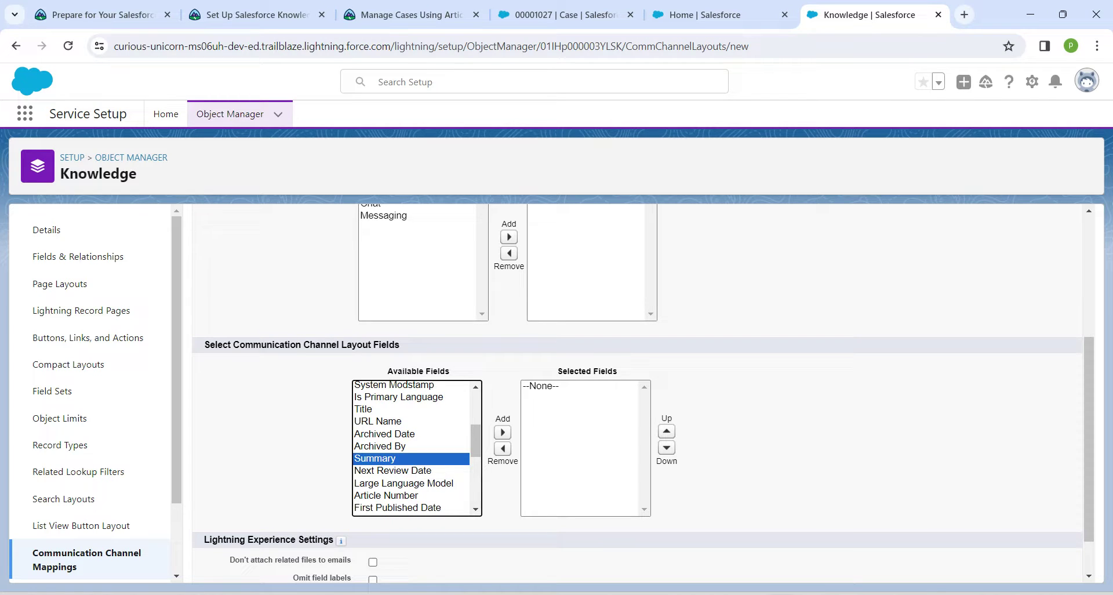
pyautogui.click(371, 409)
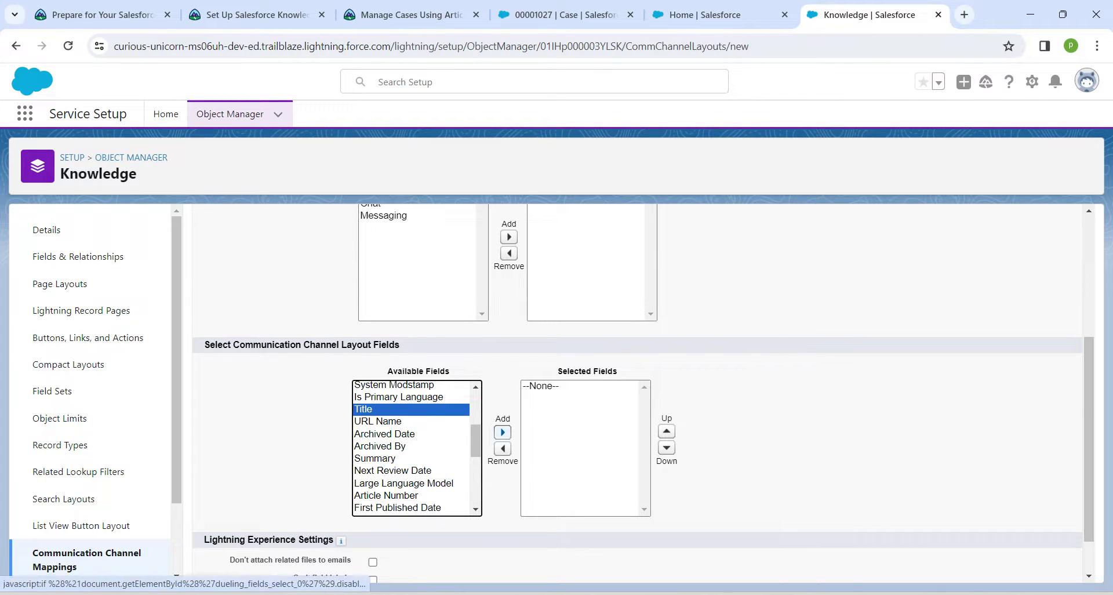
pyautogui.click(503, 432)
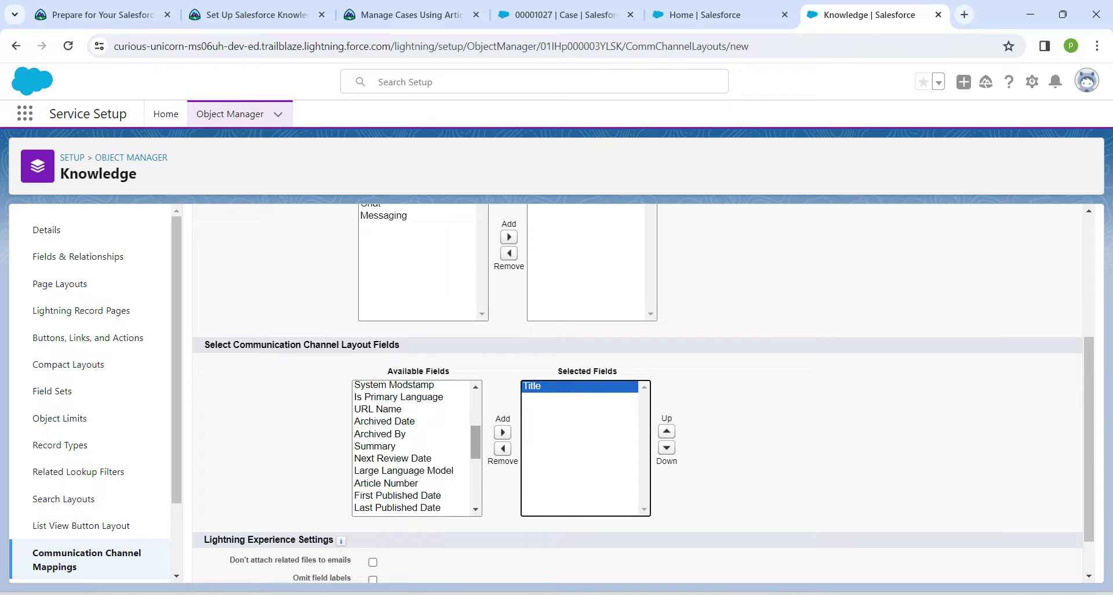
pyautogui.click(376, 447)
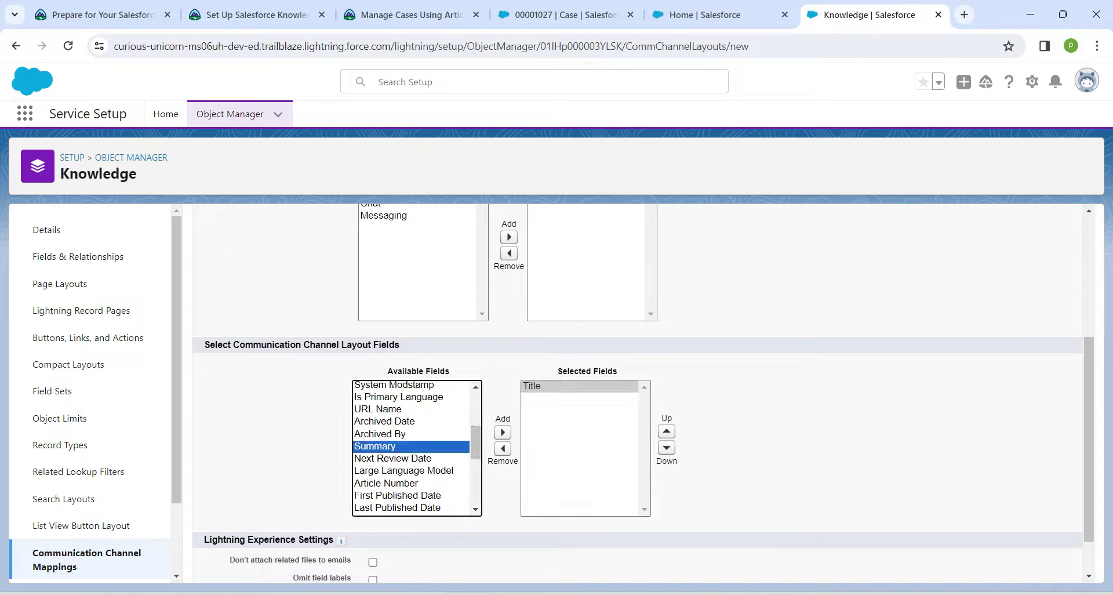
pyautogui.click(502, 432)
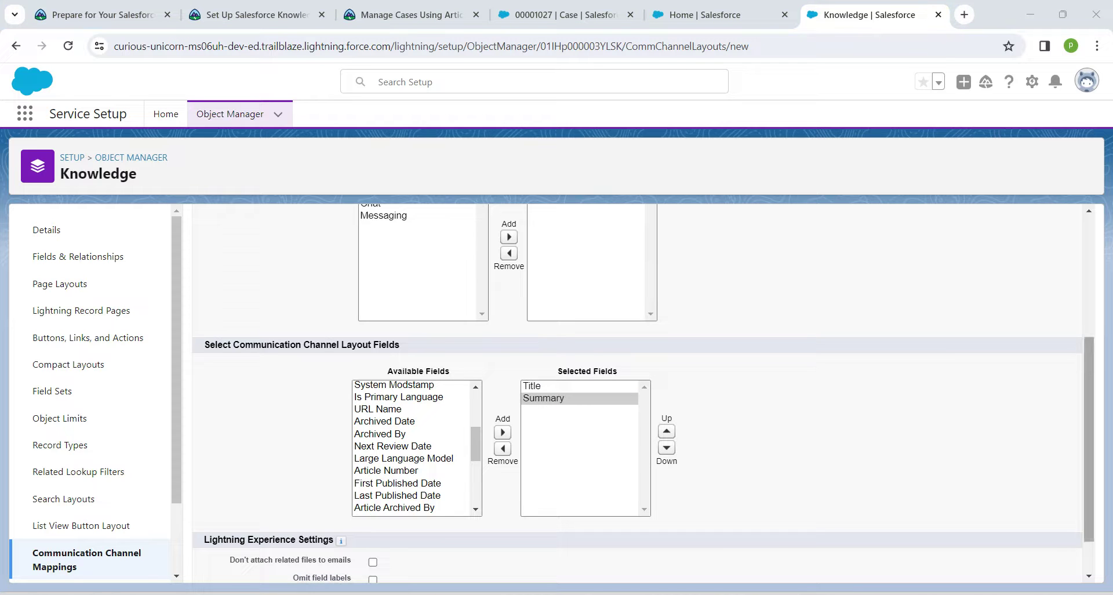
pyautogui.scroll(-2, 643, 392)
pyautogui.click(474, 563)
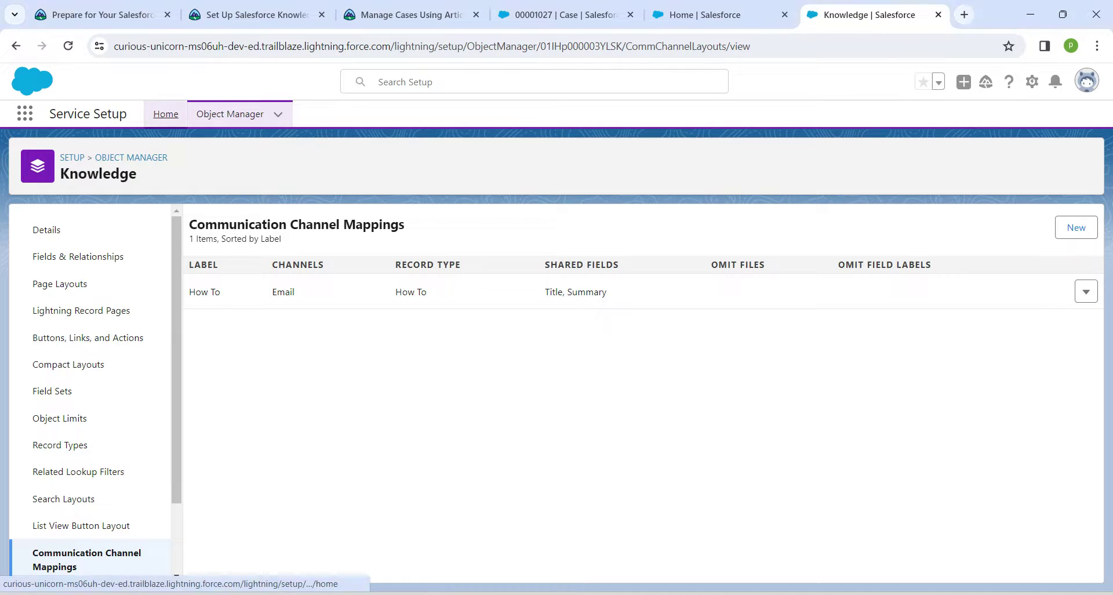
# Step: Find Email-to-Case from the Service Setup home by searching for "email" and continue past its introduction to the settings
pyautogui.click(166, 113)
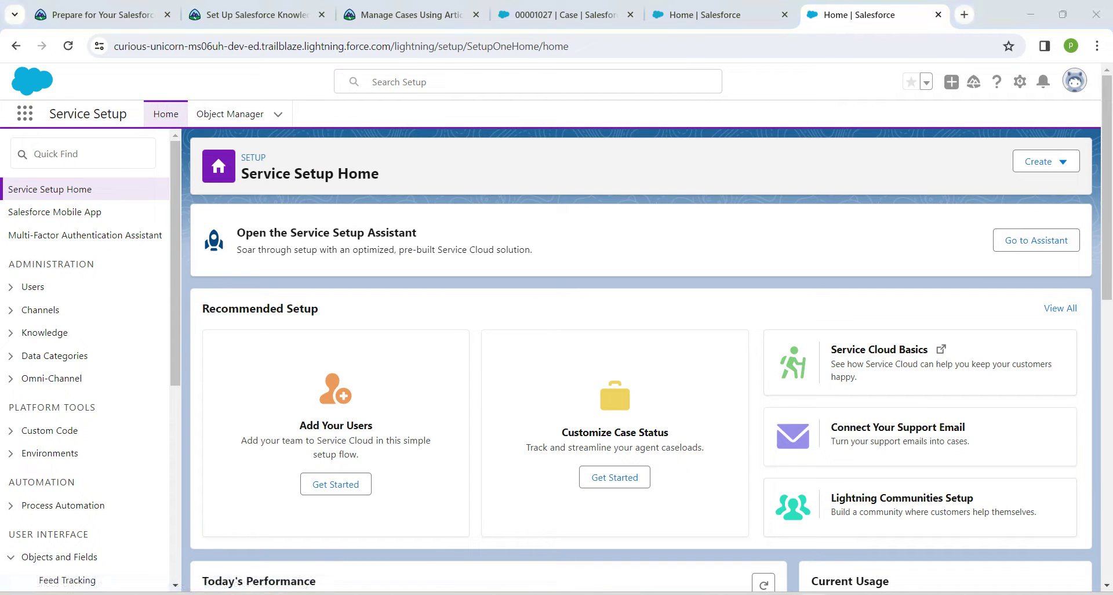
pyautogui.click(83, 154)
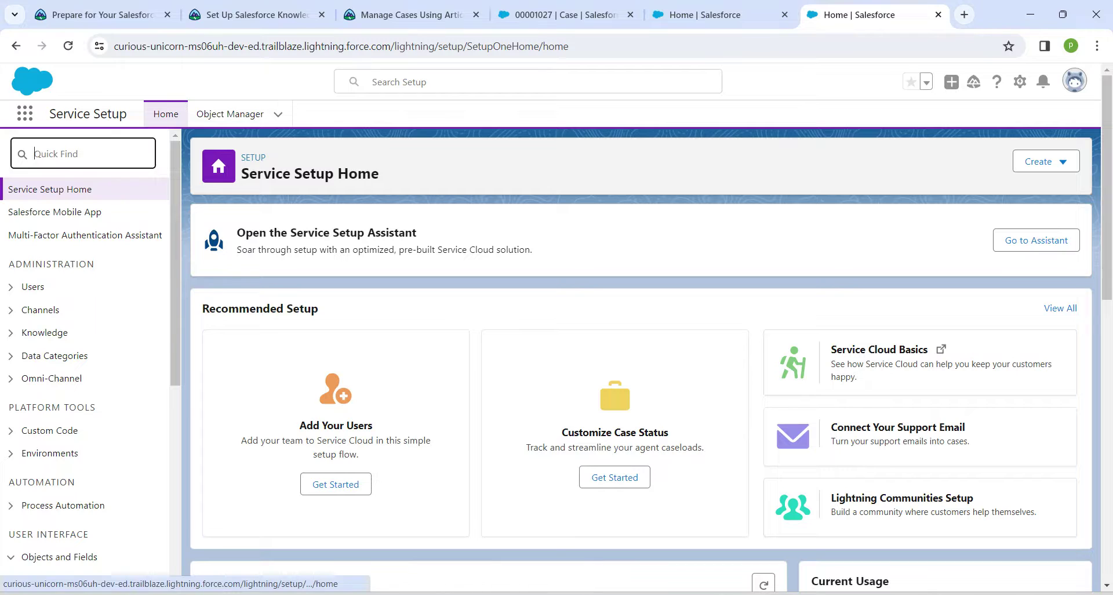
pyautogui.write('e')
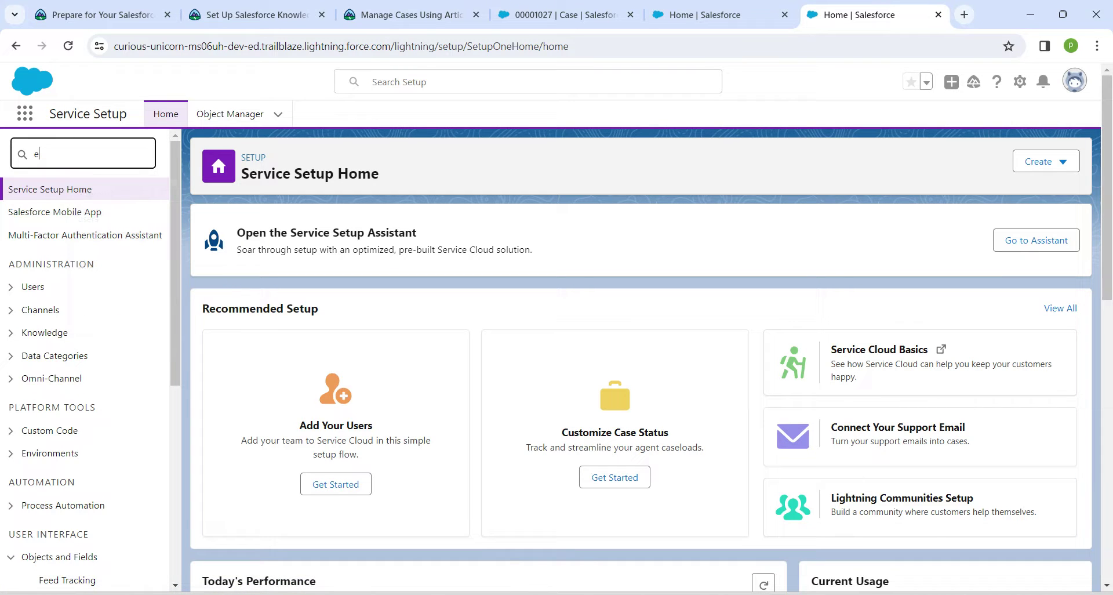
pyautogui.write('mail')
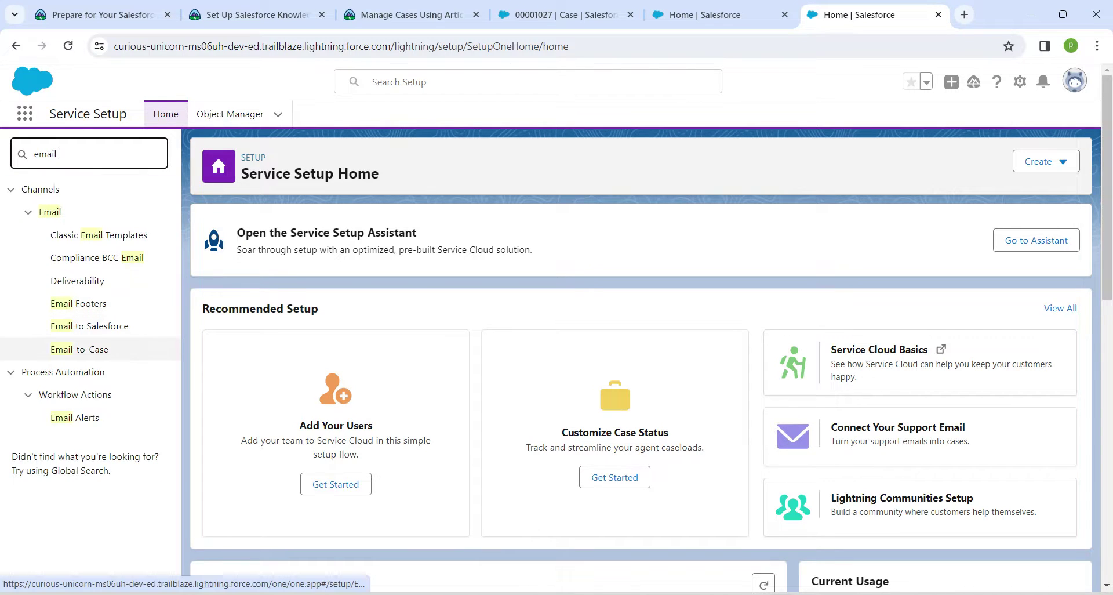
pyautogui.click(80, 350)
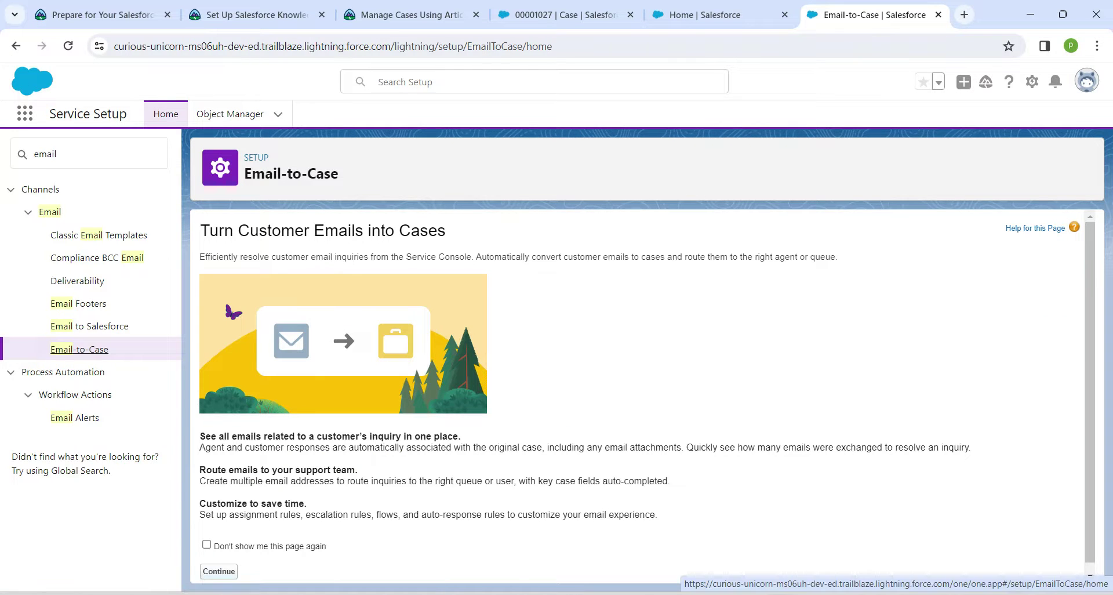
pyautogui.click(219, 571)
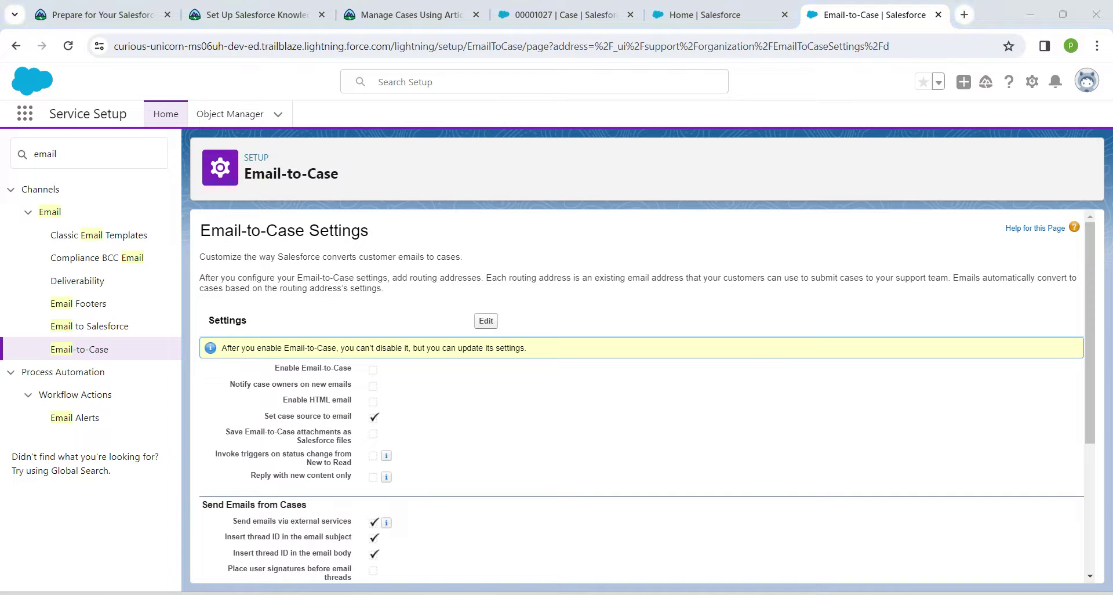
# Step: Enable Email-to-Case in the settings and save them
pyautogui.click(486, 320)
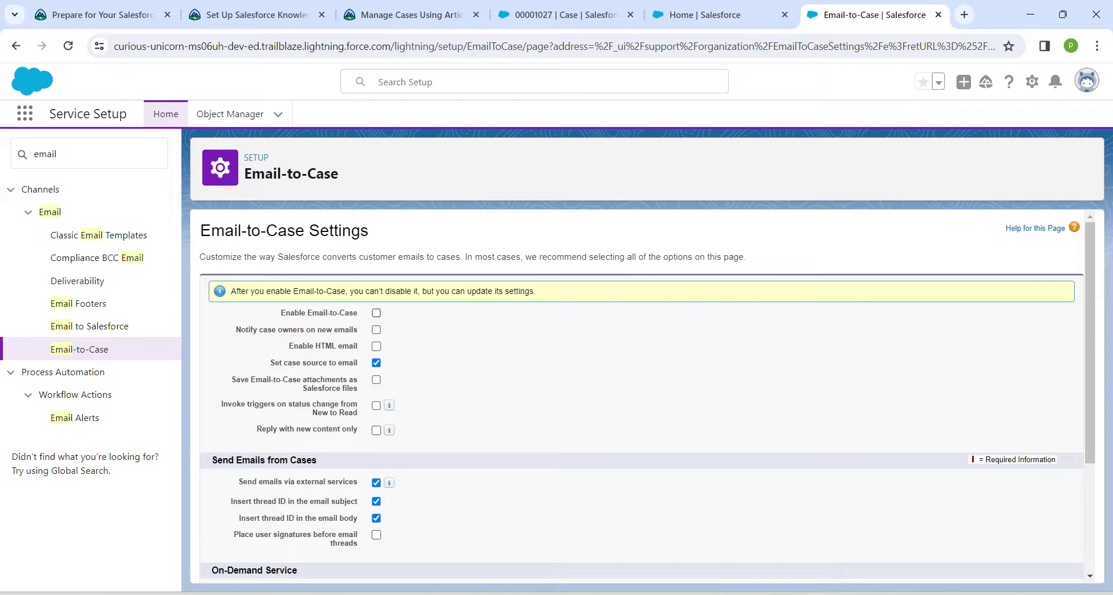
pyautogui.click(376, 314)
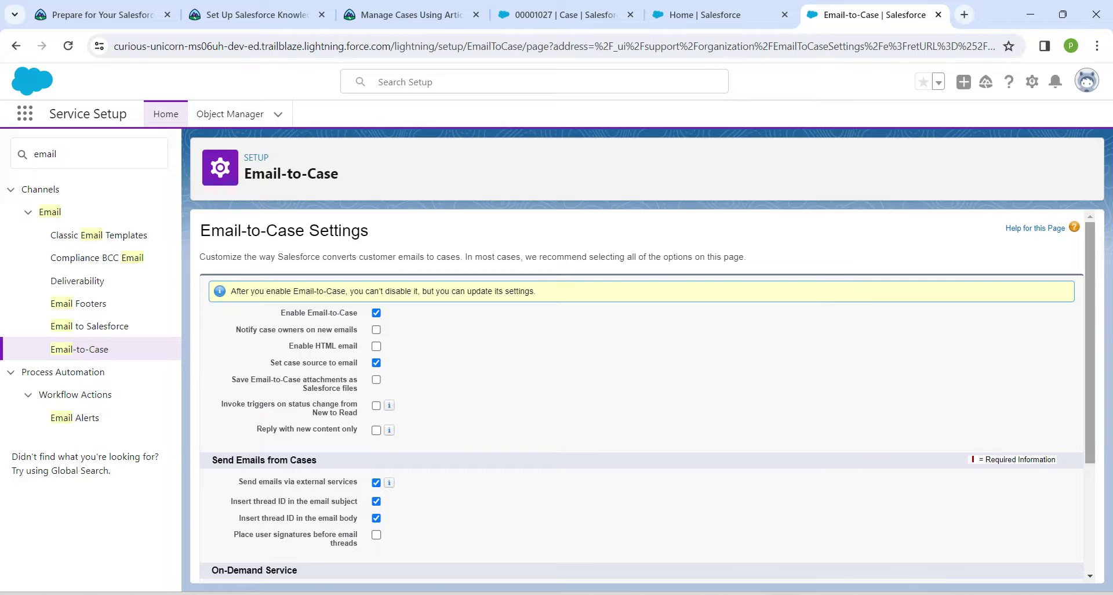
pyautogui.scroll(-3, 638, 394)
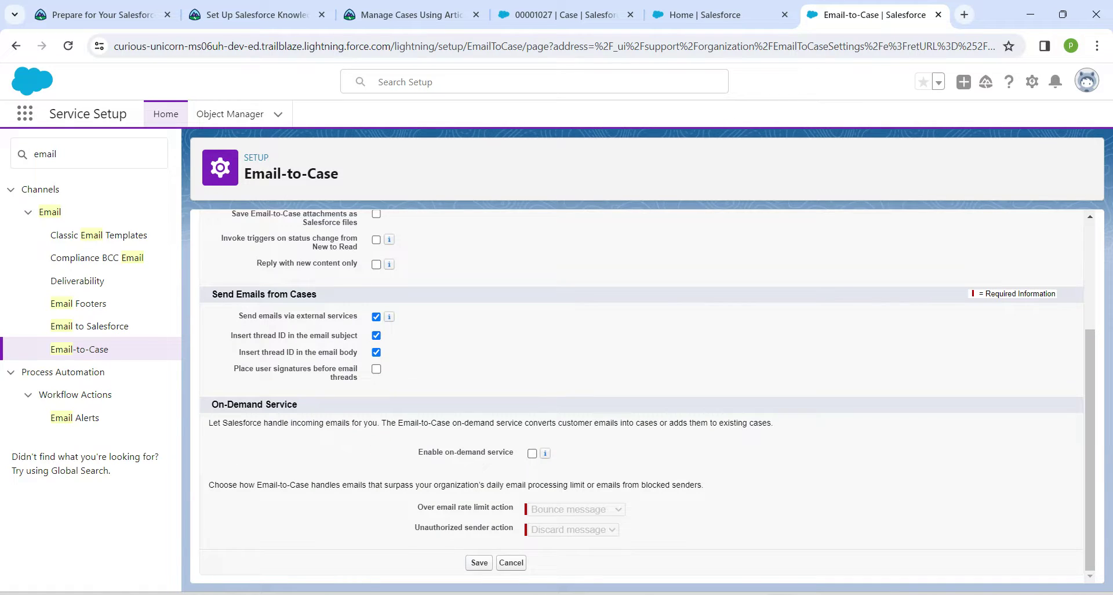
pyautogui.click(479, 562)
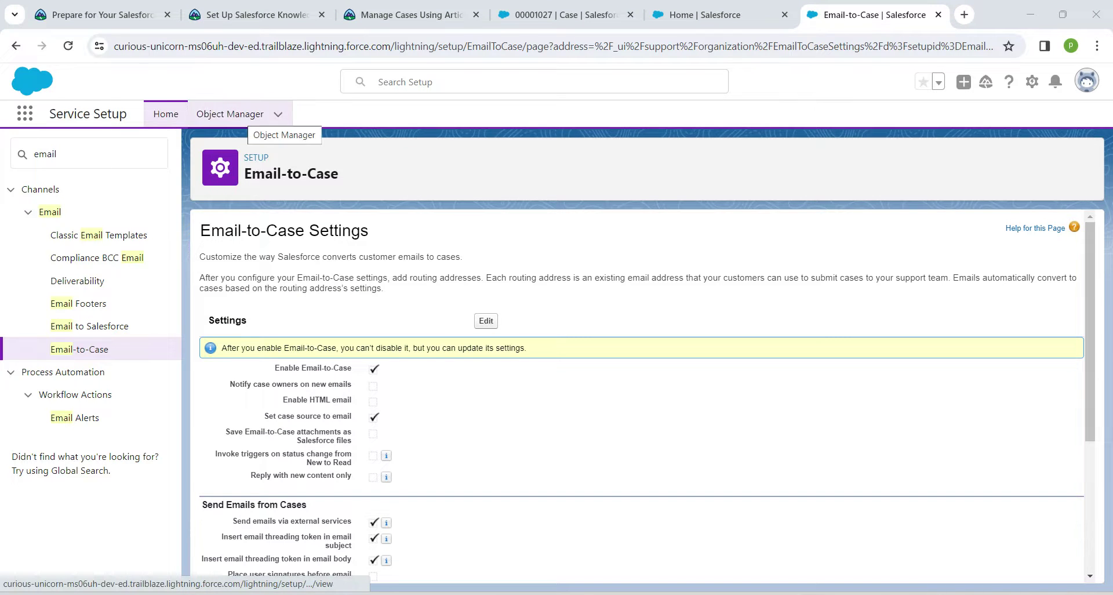
# Step: Find the Case object in Object Manager and show its case page layouts
pyautogui.click(230, 113)
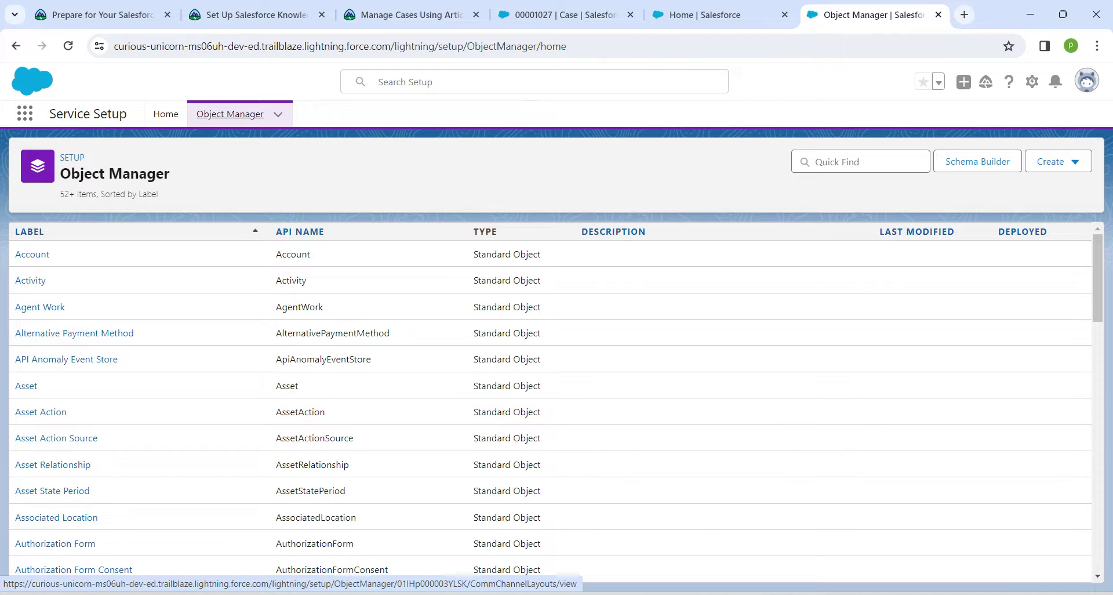
pyautogui.write('case')
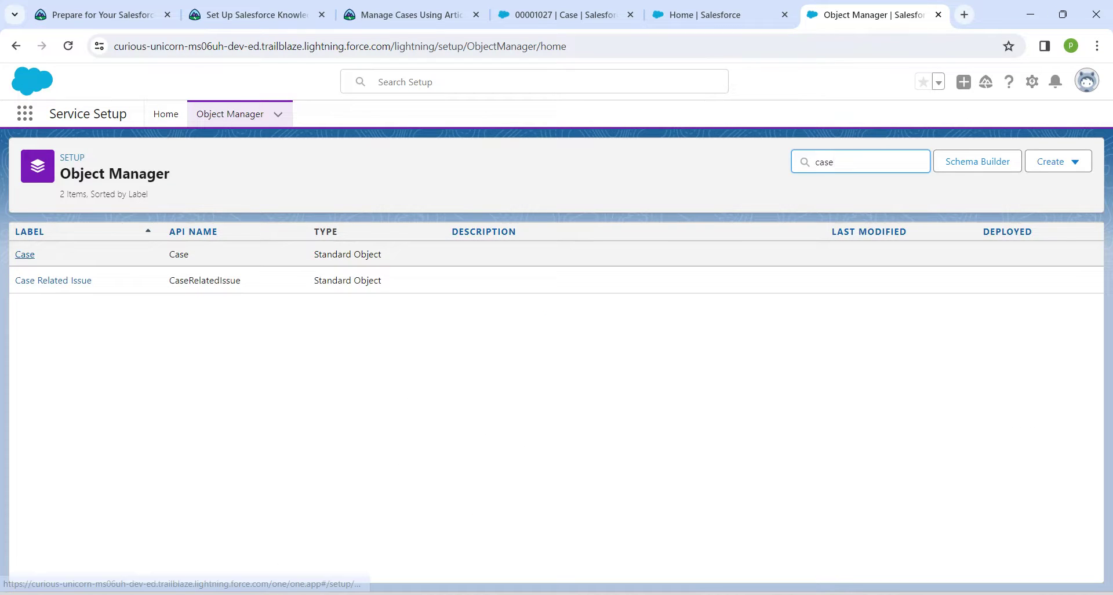
pyautogui.click(25, 254)
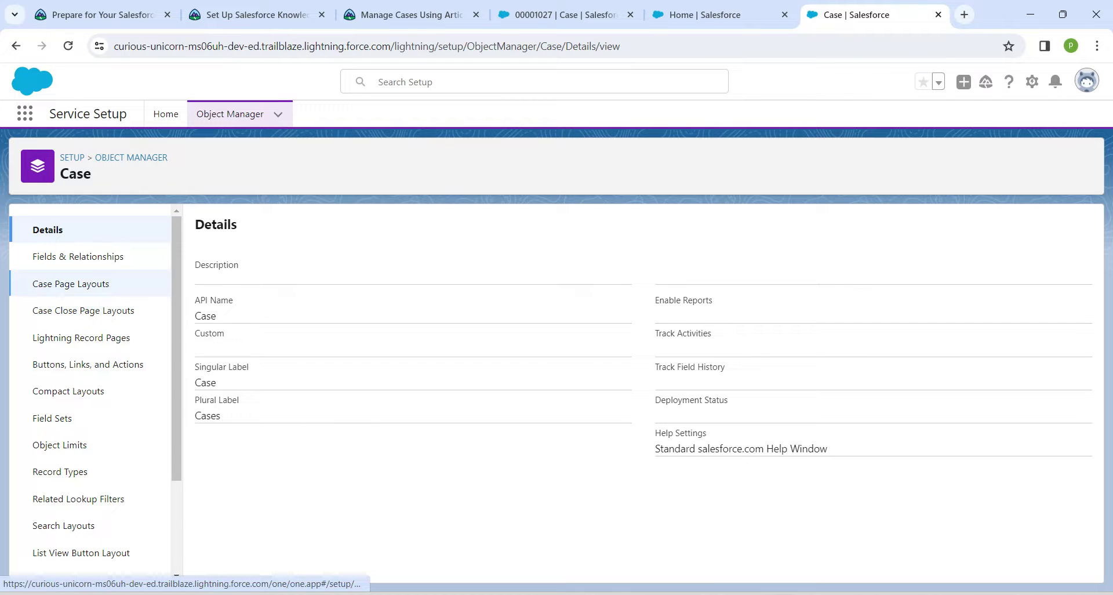
pyautogui.click(71, 283)
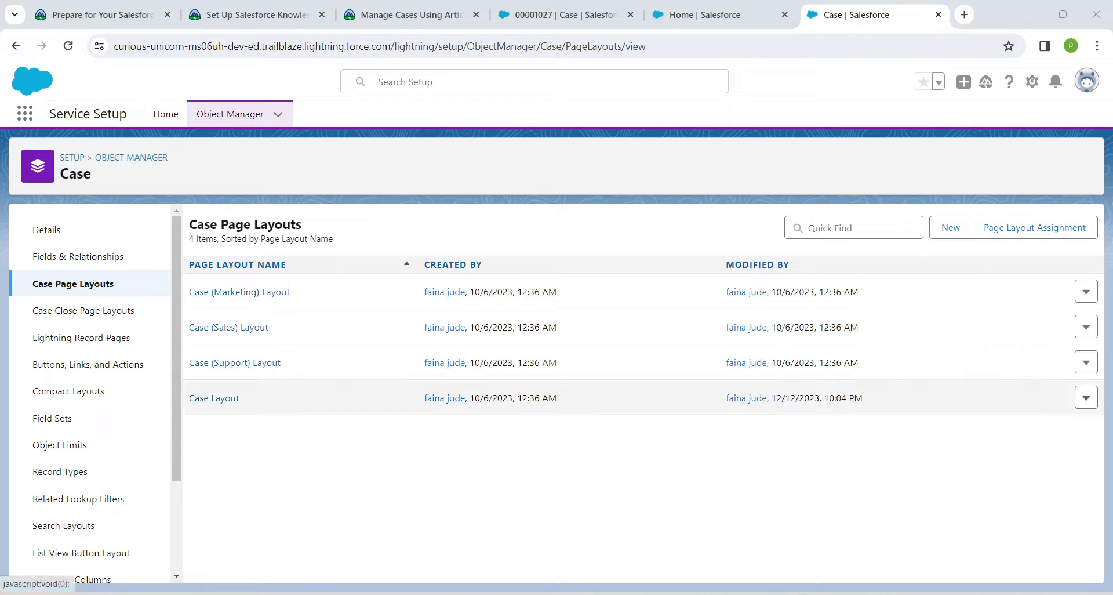
# Step: Open the Case Layout for editing and override the predefined Salesforce Mobile and Lightning Experience Actions
pyautogui.click(1086, 397)
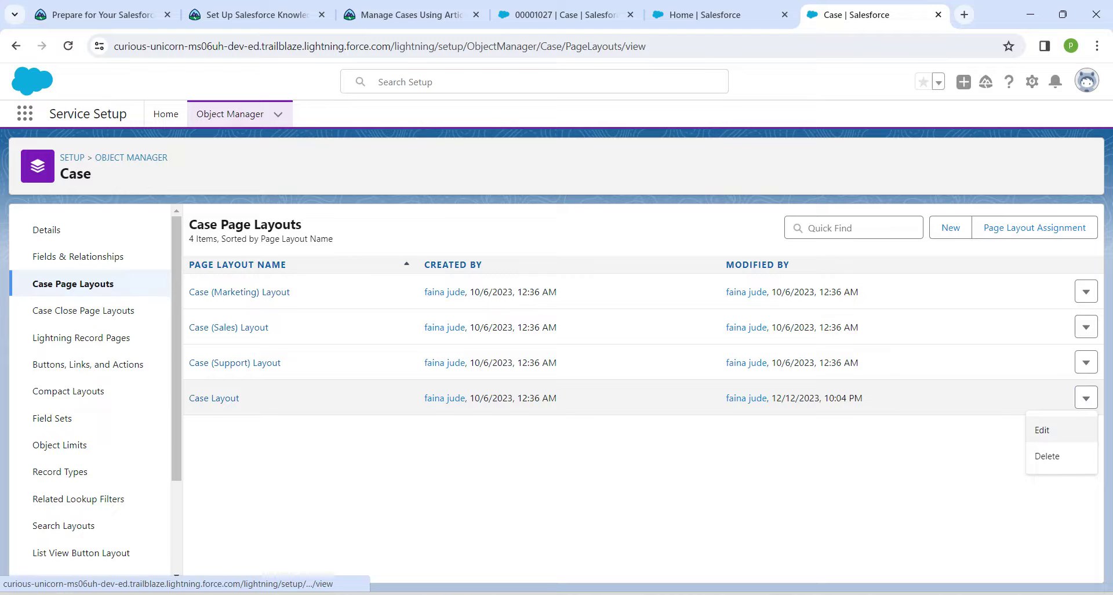
pyautogui.click(1041, 428)
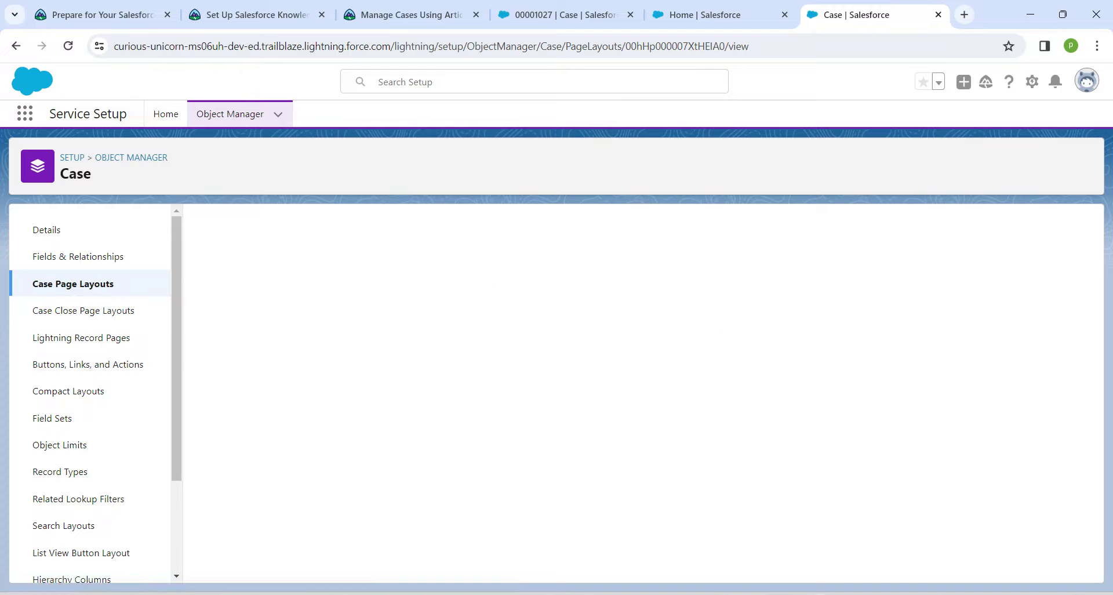
pyautogui.scroll(-5, 638, 406)
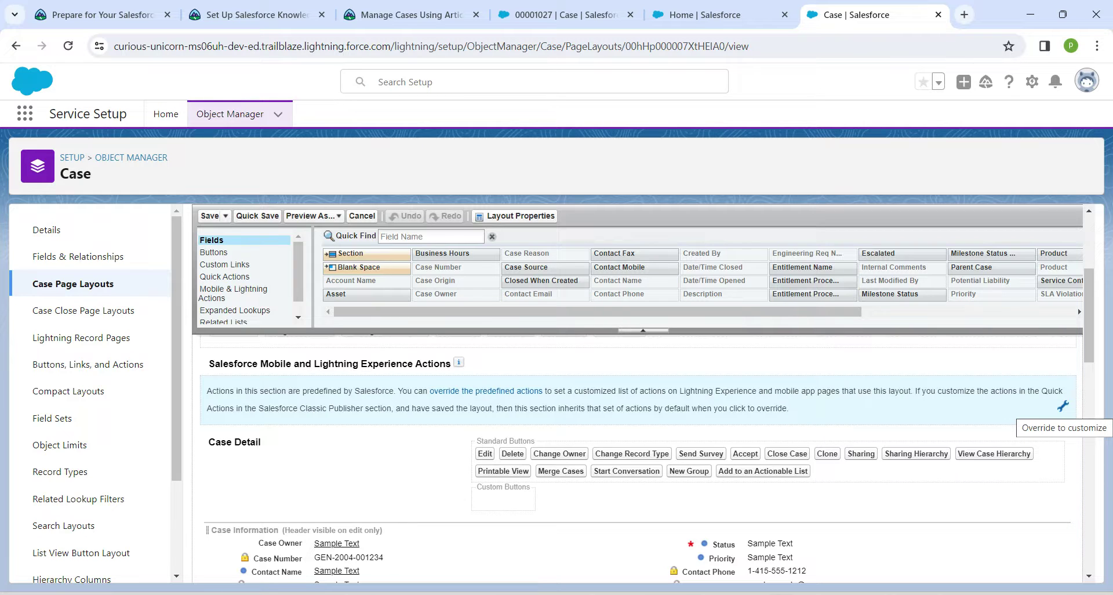
pyautogui.click(1063, 406)
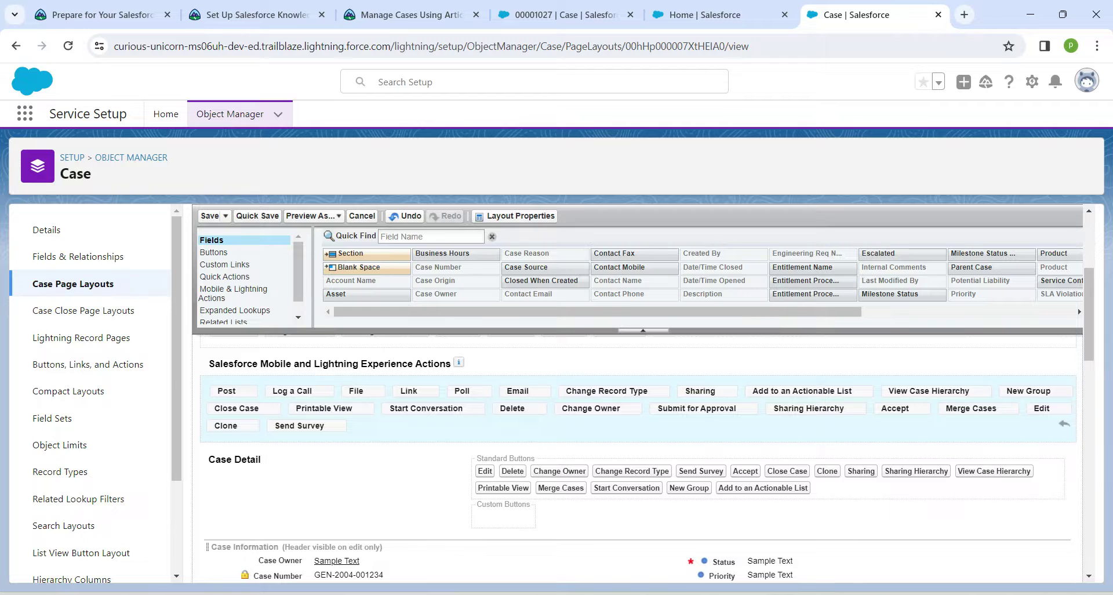
# Step: Add the available Email action to the Salesforce Mobile and Lightning Experience Actions and quick-save the layout
pyautogui.click(228, 293)
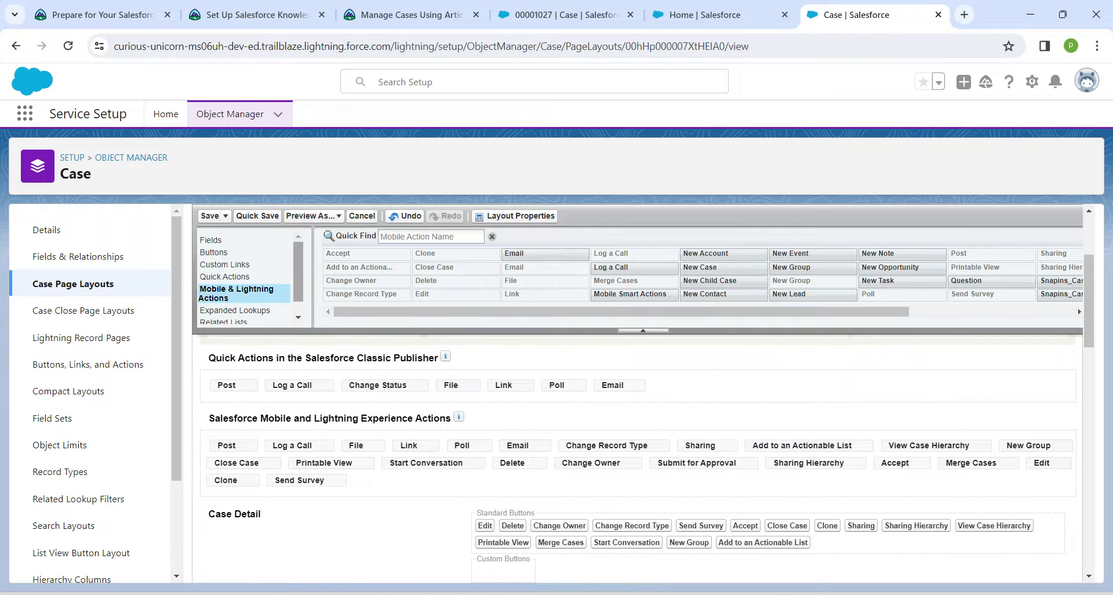
pyautogui.moveTo(545, 253)
pyautogui.mouseDown()
pyautogui.moveTo(571, 288)
pyautogui.moveTo(571, 319)
pyautogui.moveTo(498, 487)
pyautogui.mouseUp()
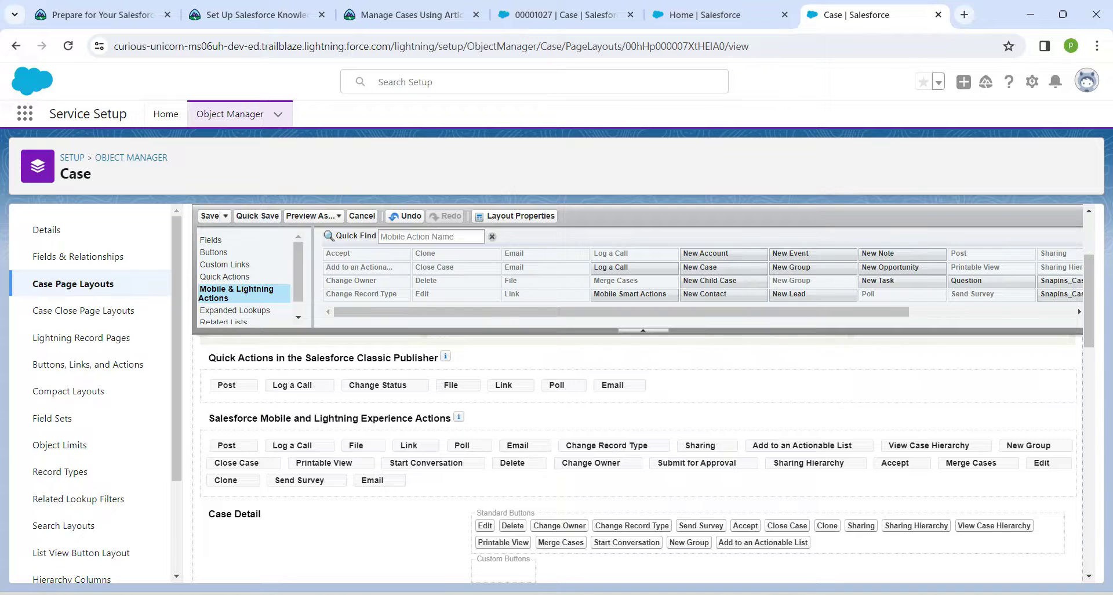
pyautogui.click(257, 216)
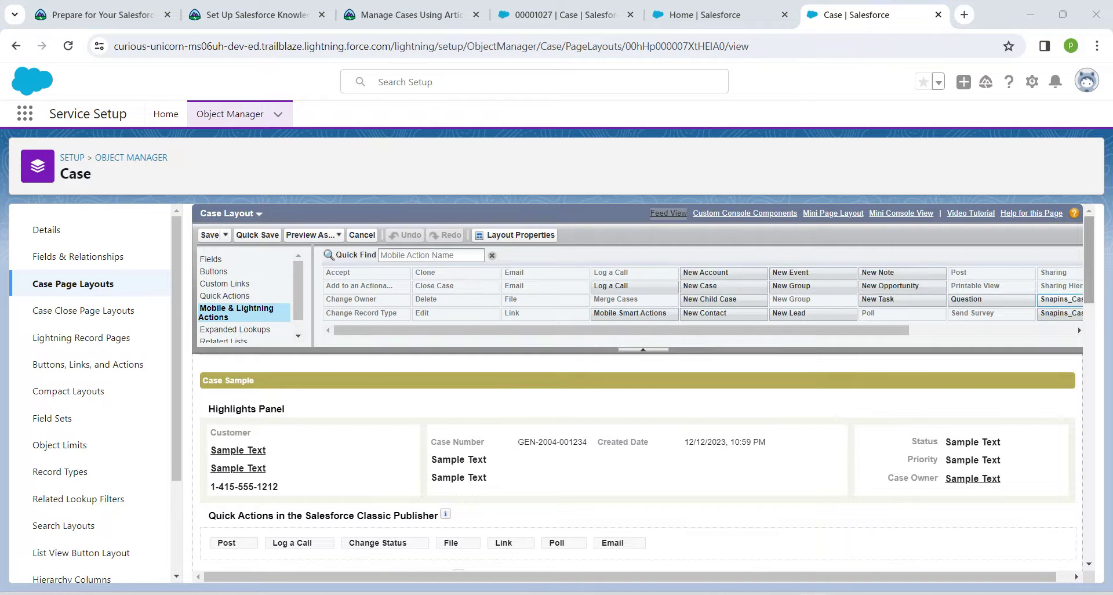
# Step: Enable attaching articles inline in the Case Layout's feed view settings, saving both the settings and the layout
pyautogui.scroll(-8, 638, 383)
pyautogui.moveTo(1090, 378); pyautogui.dragTo(1090, 260)
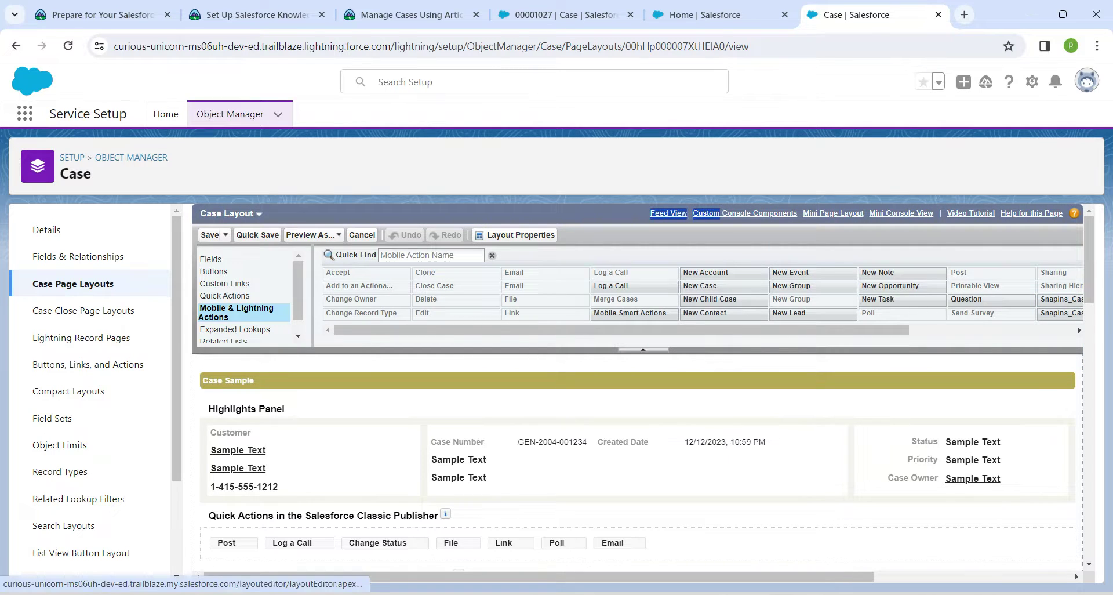
pyautogui.click(626, 226)
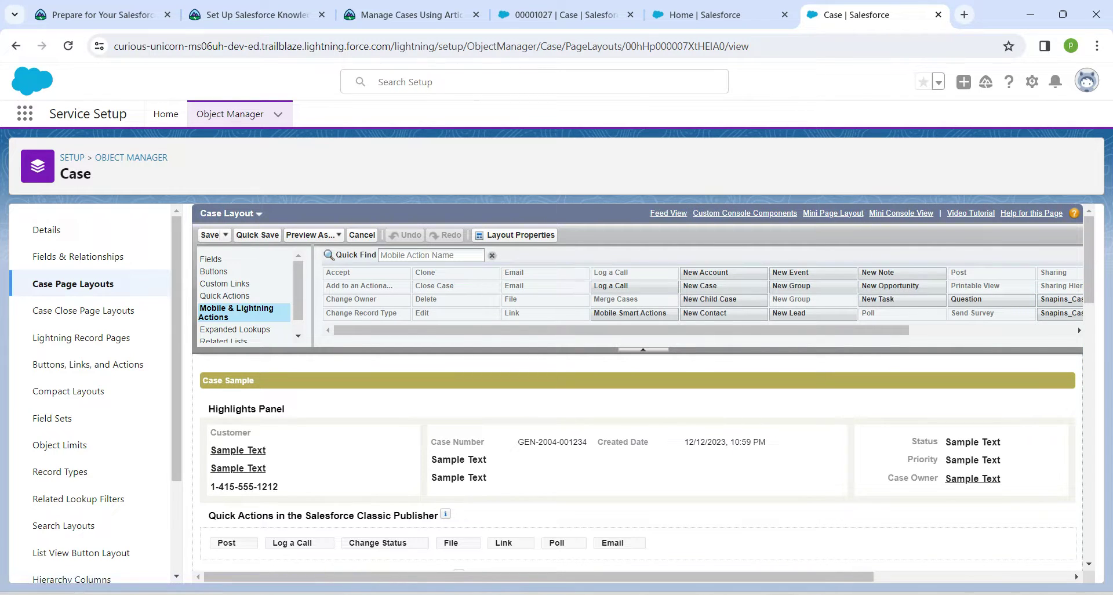
pyautogui.click(669, 214)
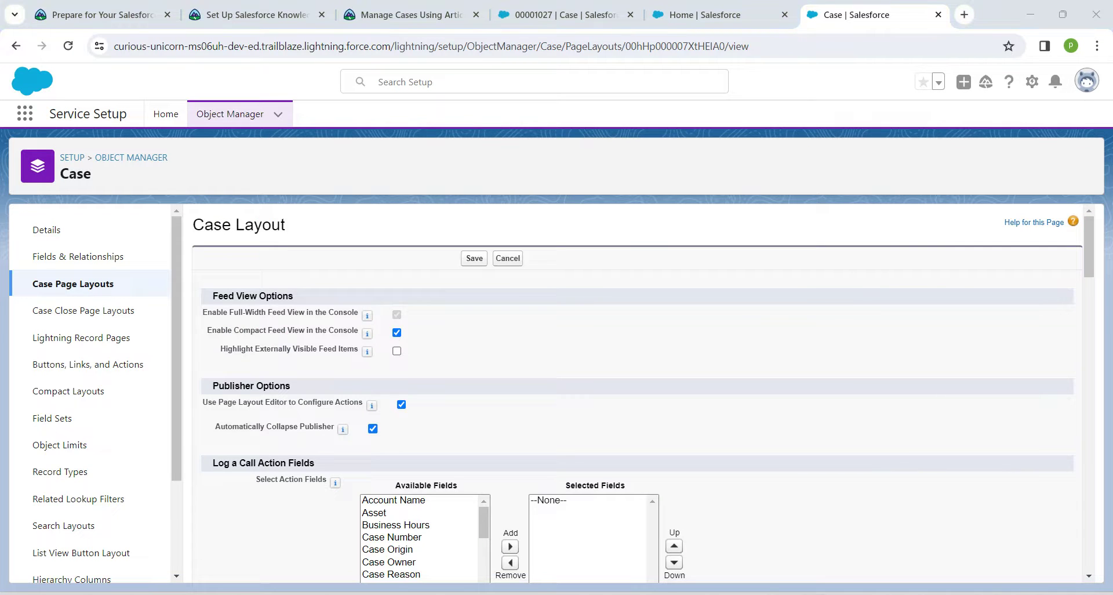
pyautogui.scroll(-8, 638, 394)
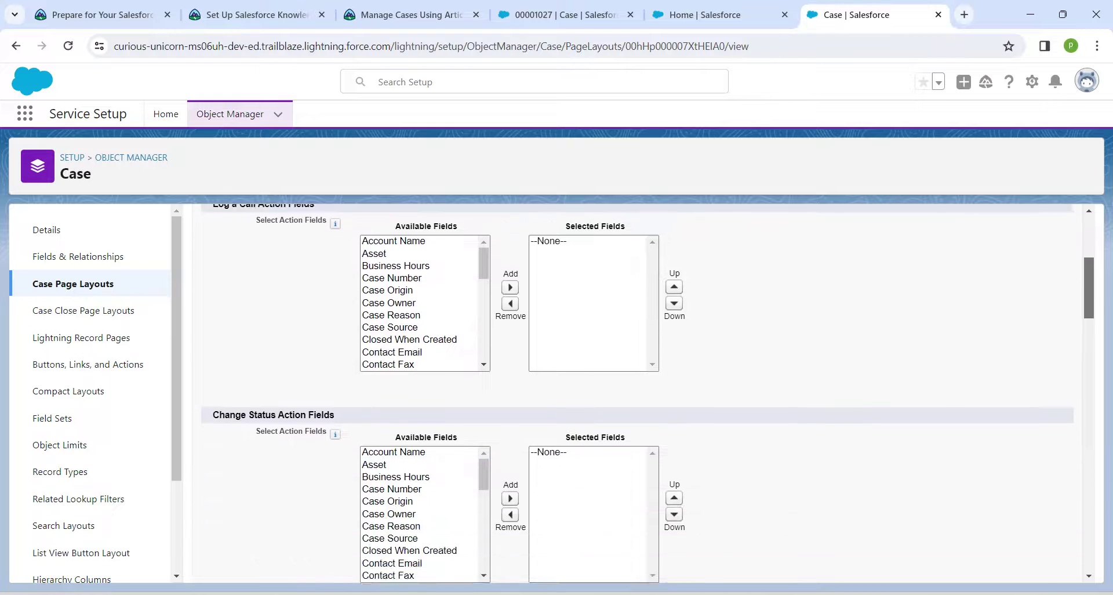
pyautogui.scroll(-12, 638, 395)
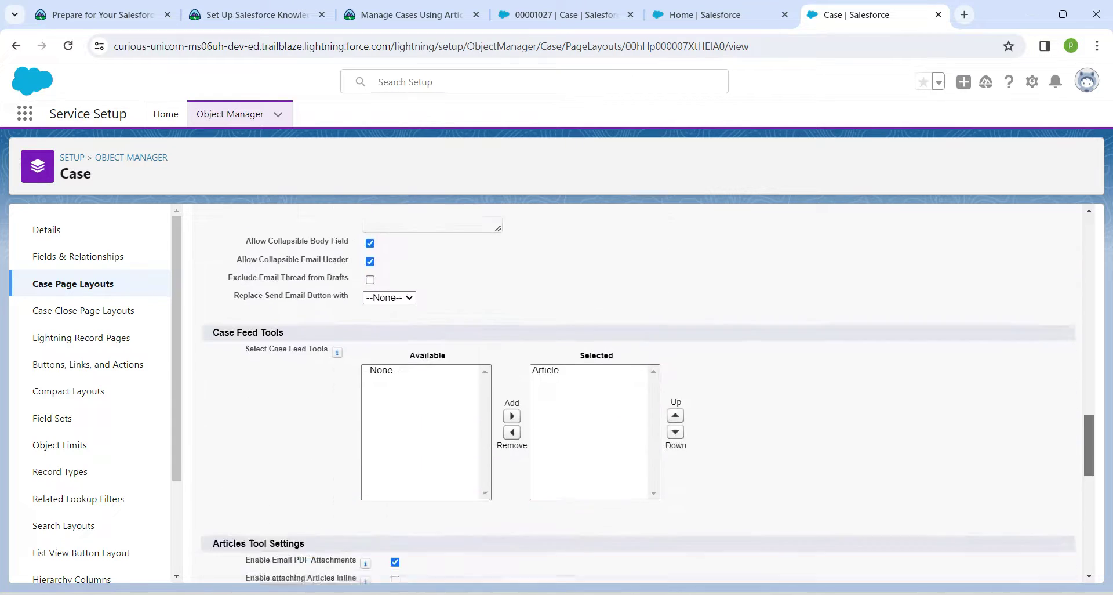
pyautogui.scroll(-4, 638, 395)
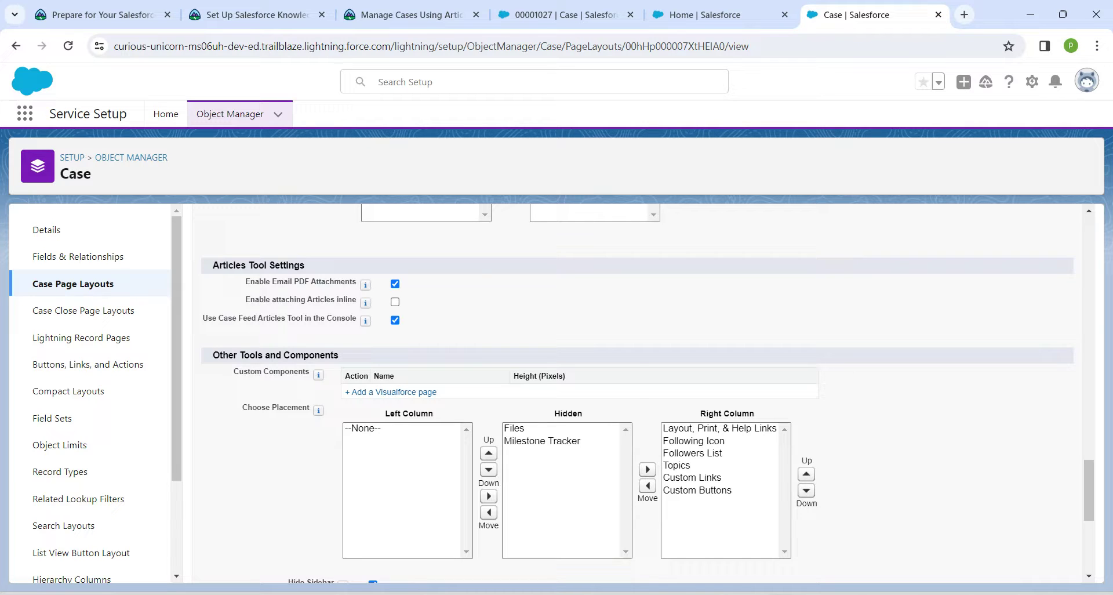
pyautogui.click(395, 302)
pyautogui.scroll(-5, 638, 393)
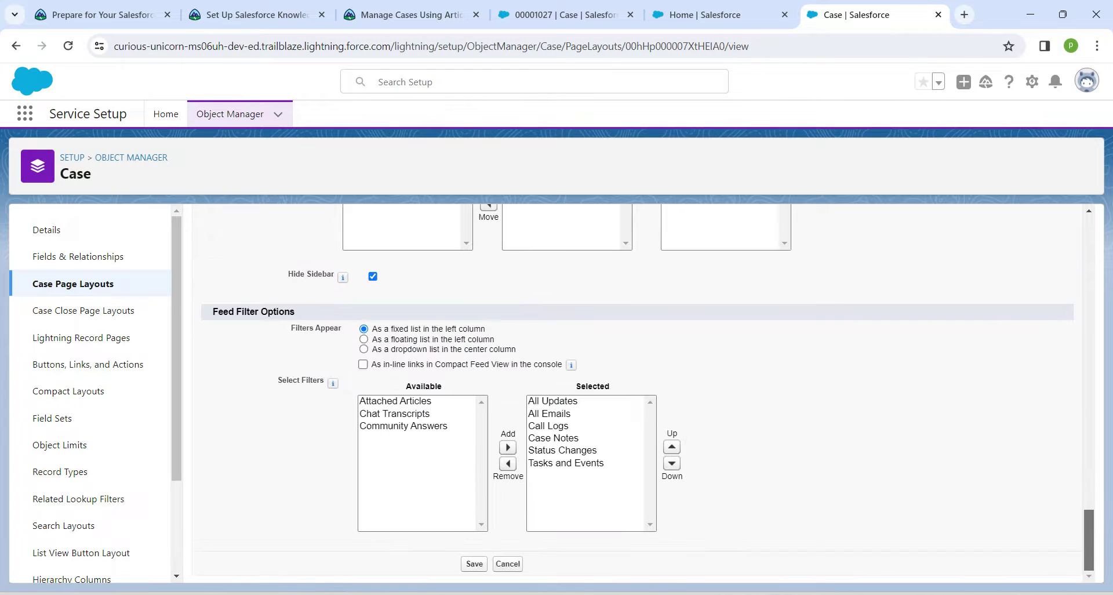
pyautogui.click(474, 564)
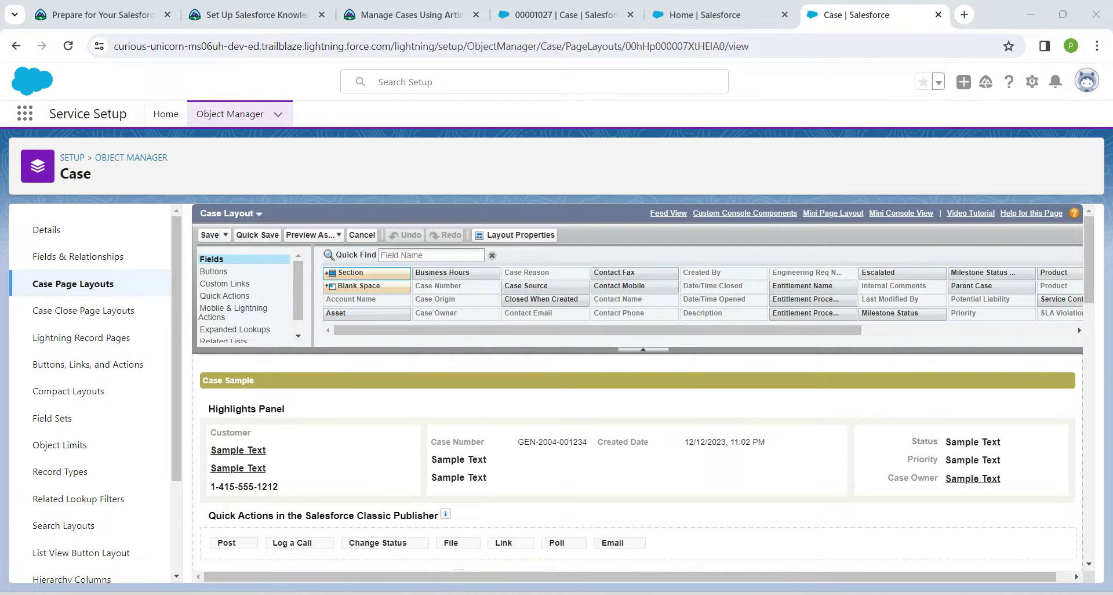
pyautogui.click(210, 235)
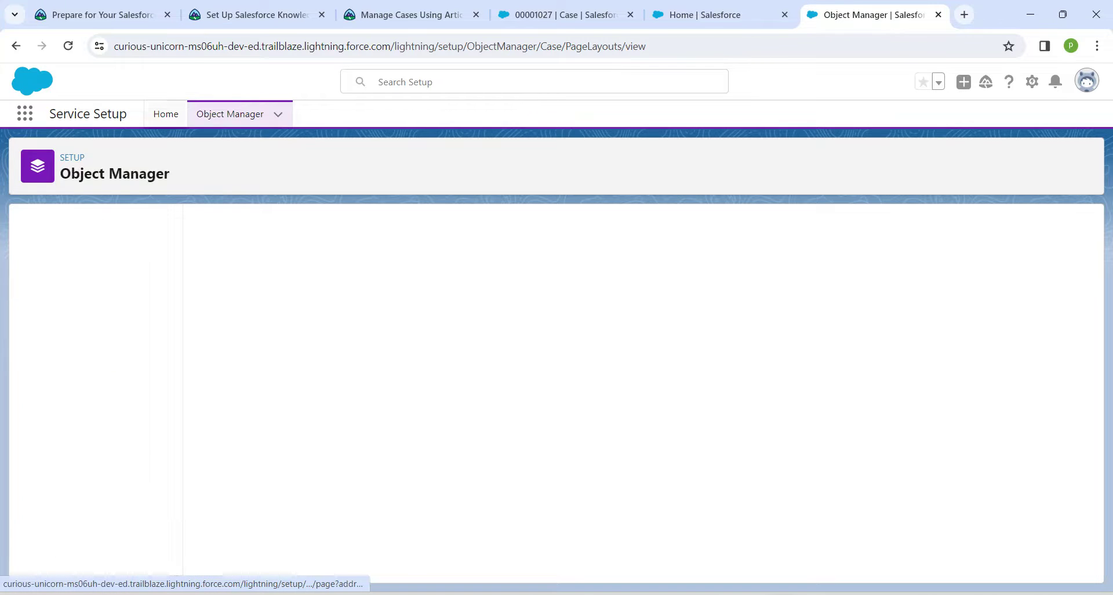
# Step: Find Support Settings from the Service Setup home by searching for "supp" and open its page
pyautogui.click(166, 113)
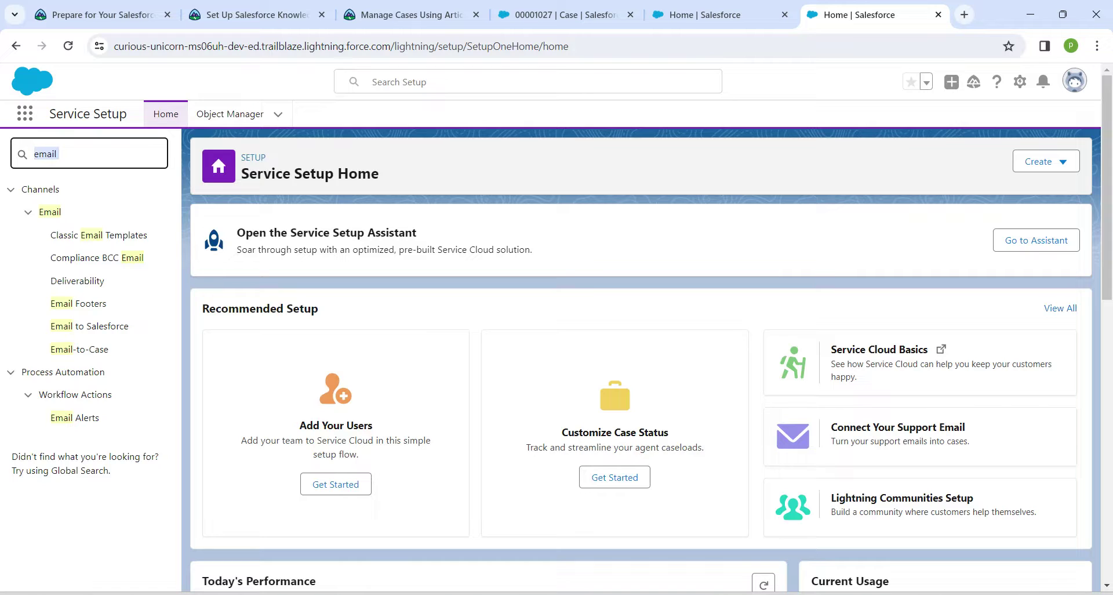
pyautogui.press('BackSpace')
pyautogui.write('s')
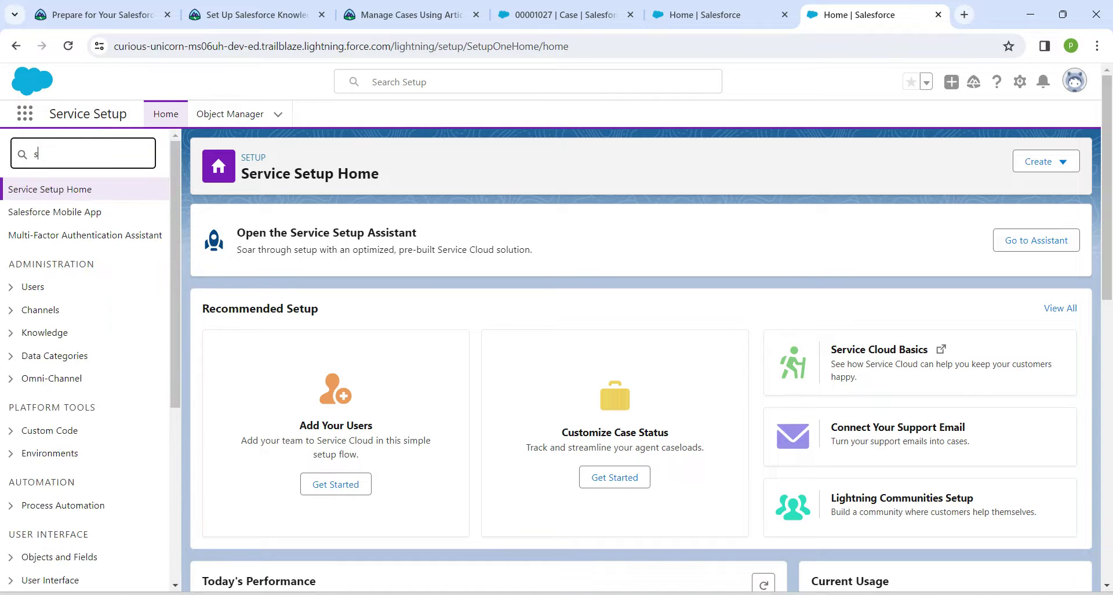
pyautogui.write('upp')
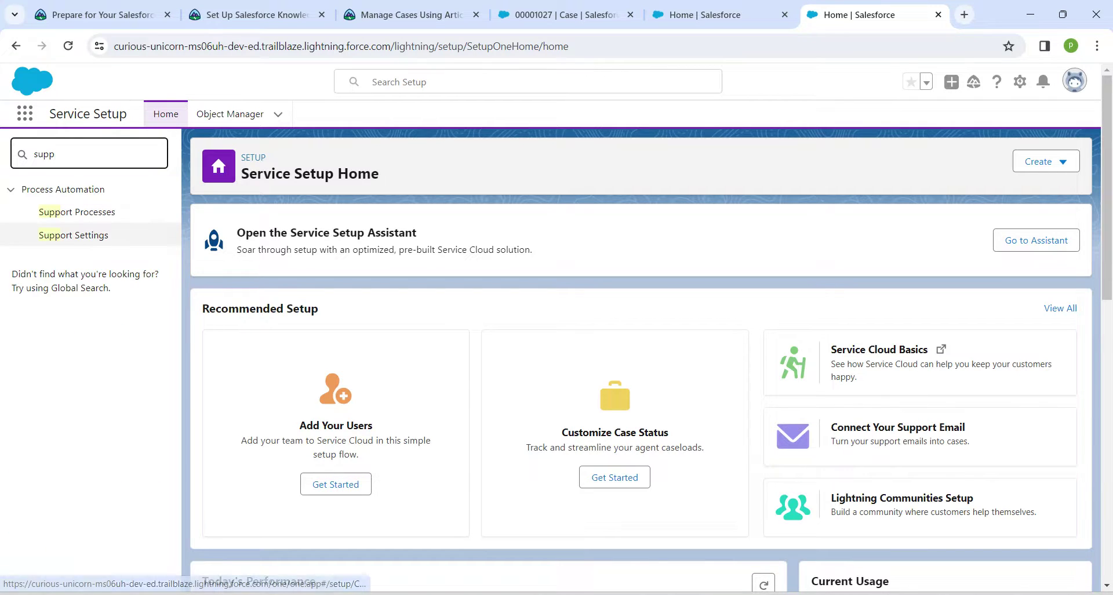
pyautogui.click(73, 235)
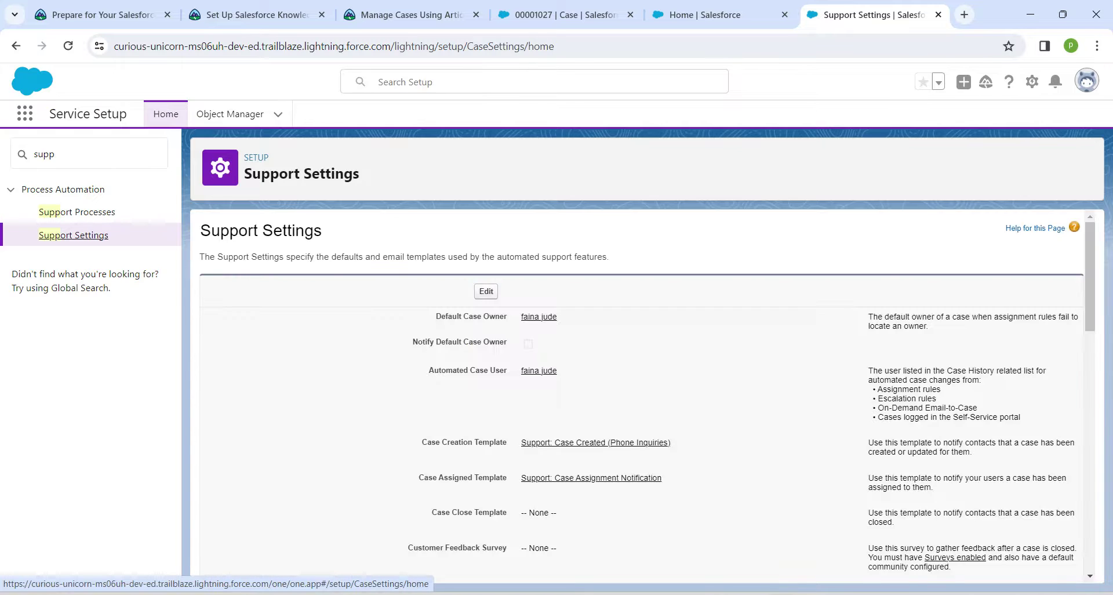
# Step: Enable Show Closed Statuses in Case Status Field in the Support Settings and save them
pyautogui.click(486, 291)
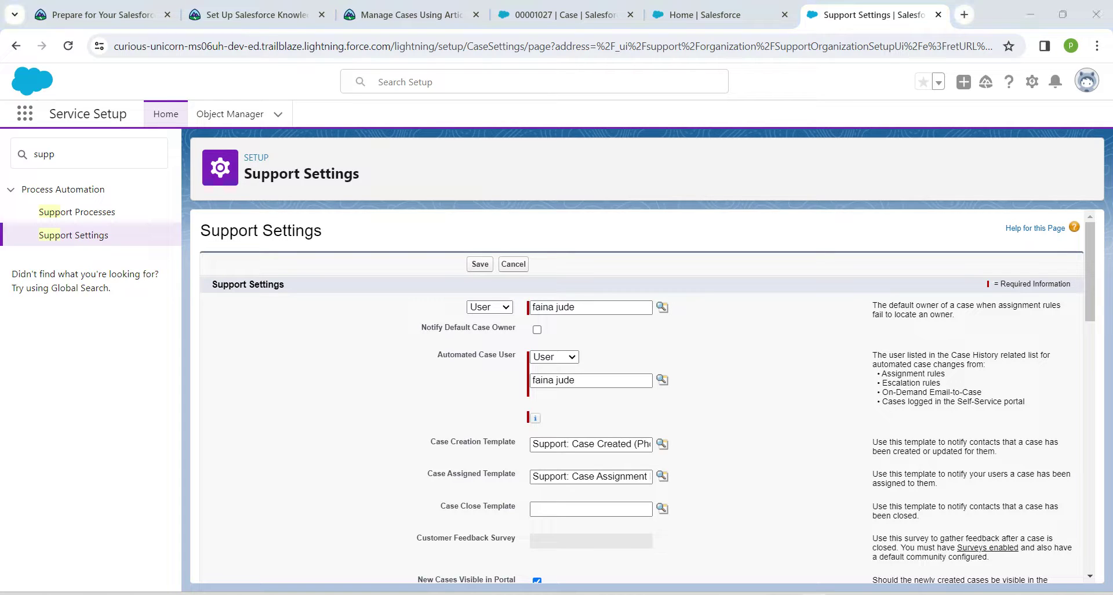
pyautogui.scroll(-5, 638, 394)
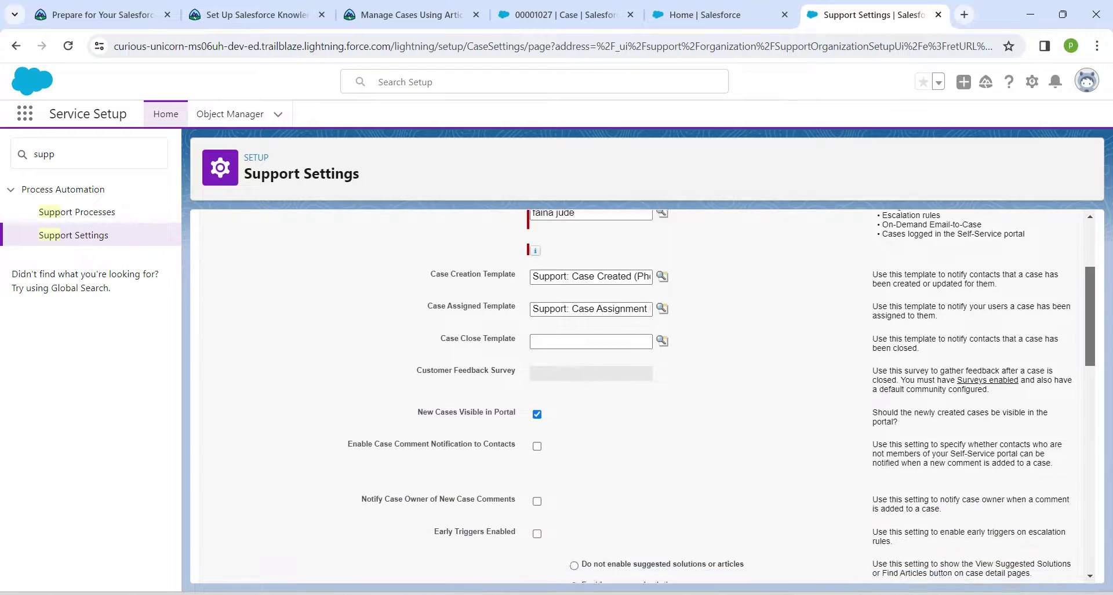
pyautogui.scroll(-3, 638, 395)
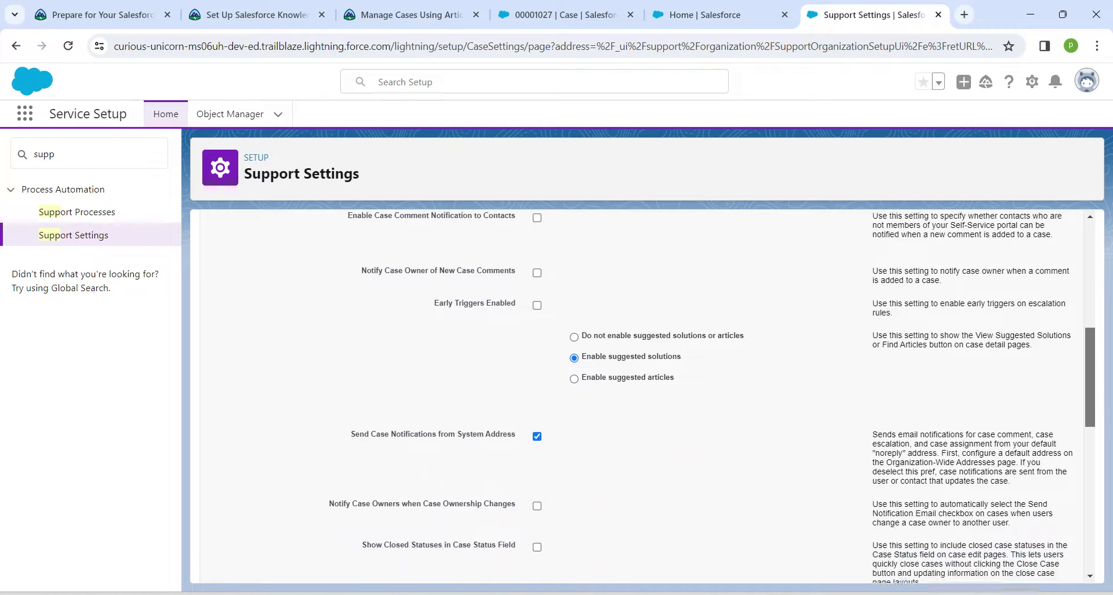
pyautogui.scroll(-2, 638, 394)
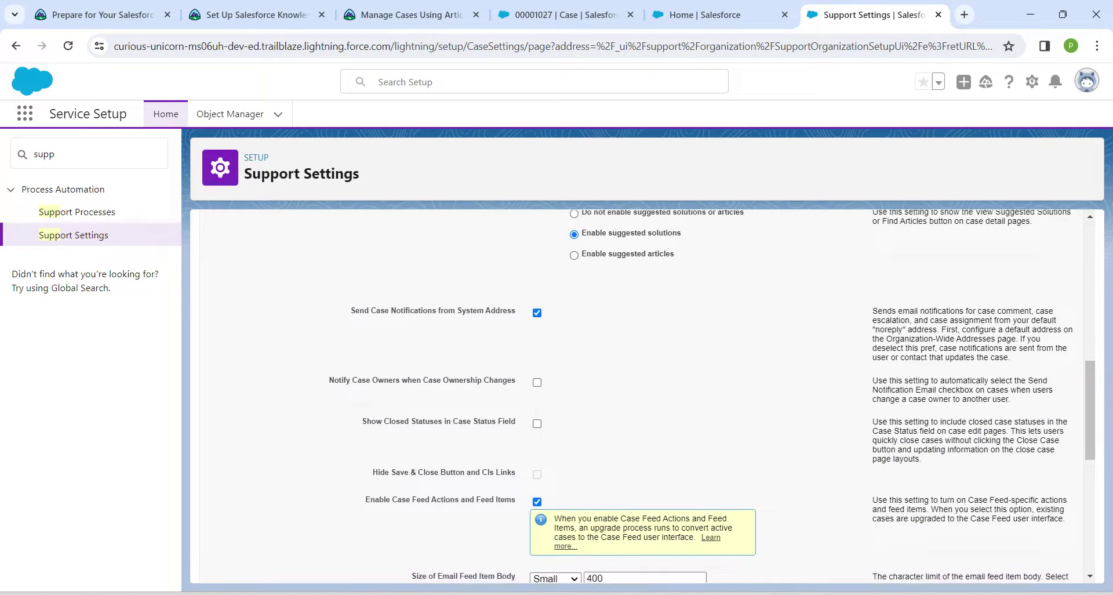
pyautogui.click(537, 424)
pyautogui.moveTo(1091, 411); pyautogui.dragTo(1091, 271)
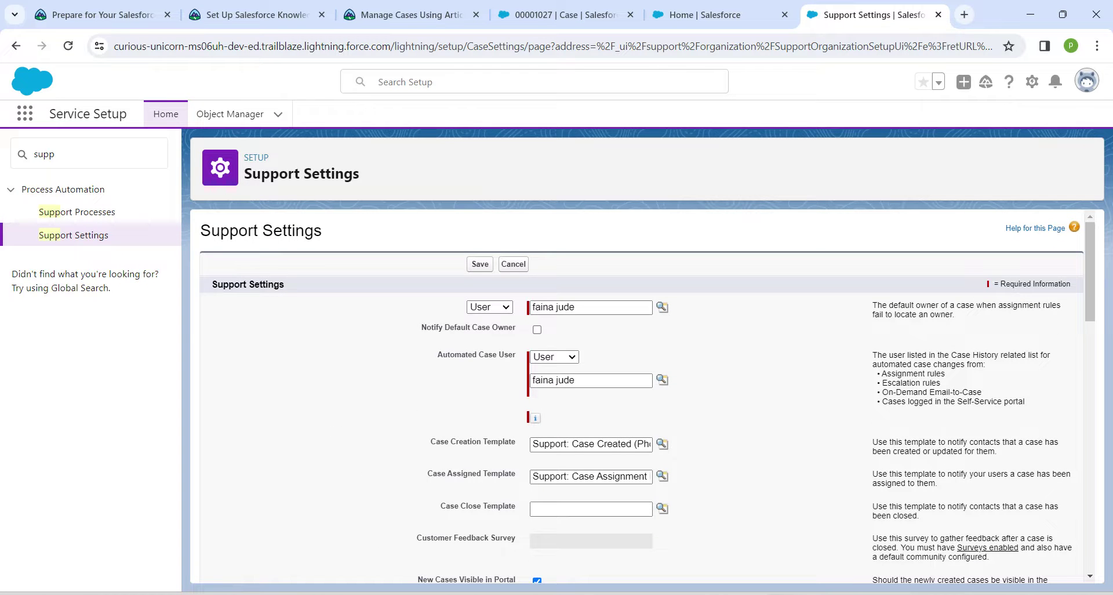
pyautogui.click(480, 264)
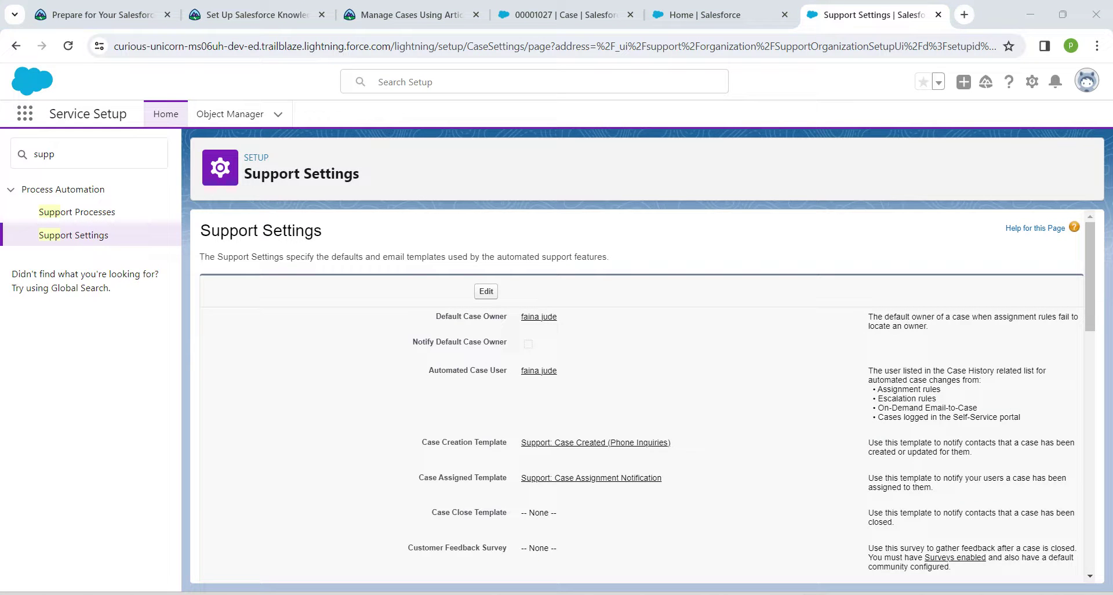
# Step: Verify the Manage Cases Using Articles step in Trailhead and refresh the Set Up Salesforce Knowledge project page
pyautogui.click(405, 15)
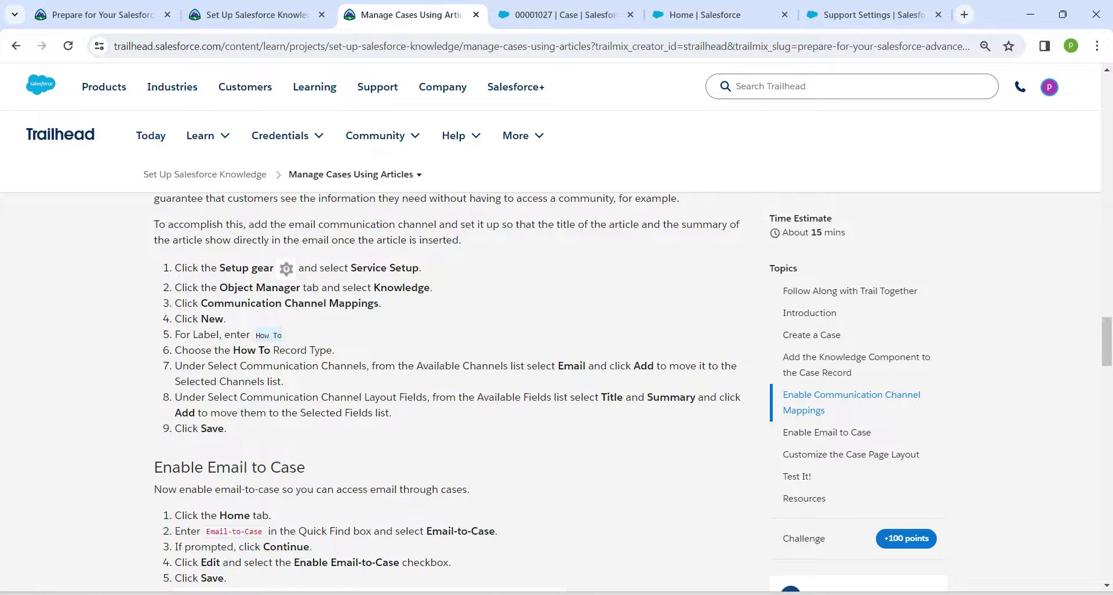
pyautogui.scroll(-20, 452, 388)
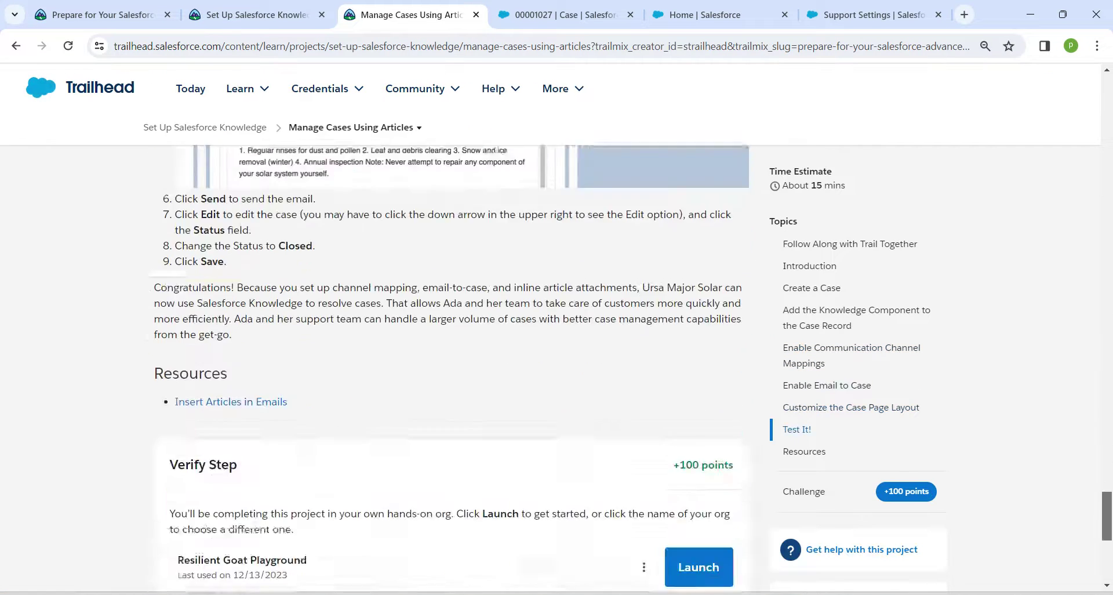
pyautogui.click(254, 489)
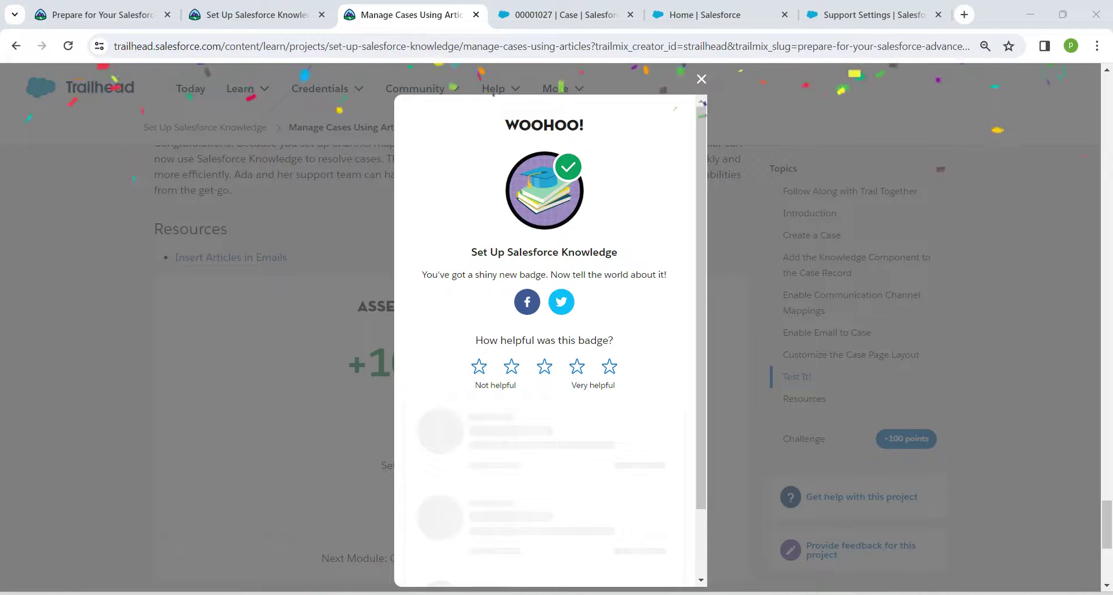
pyautogui.click(256, 14)
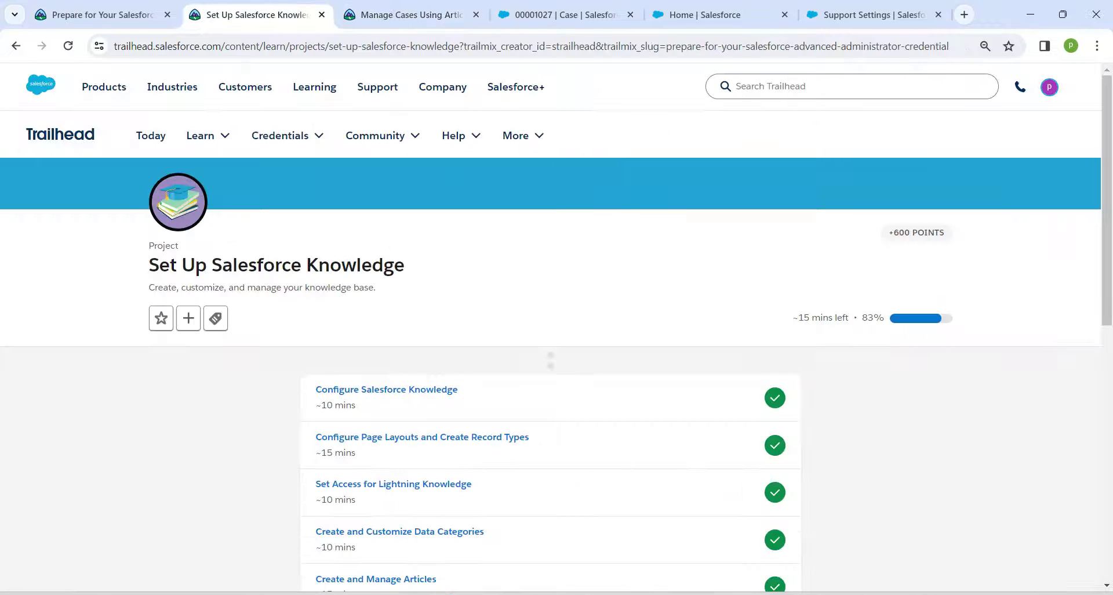
pyautogui.click(68, 45)
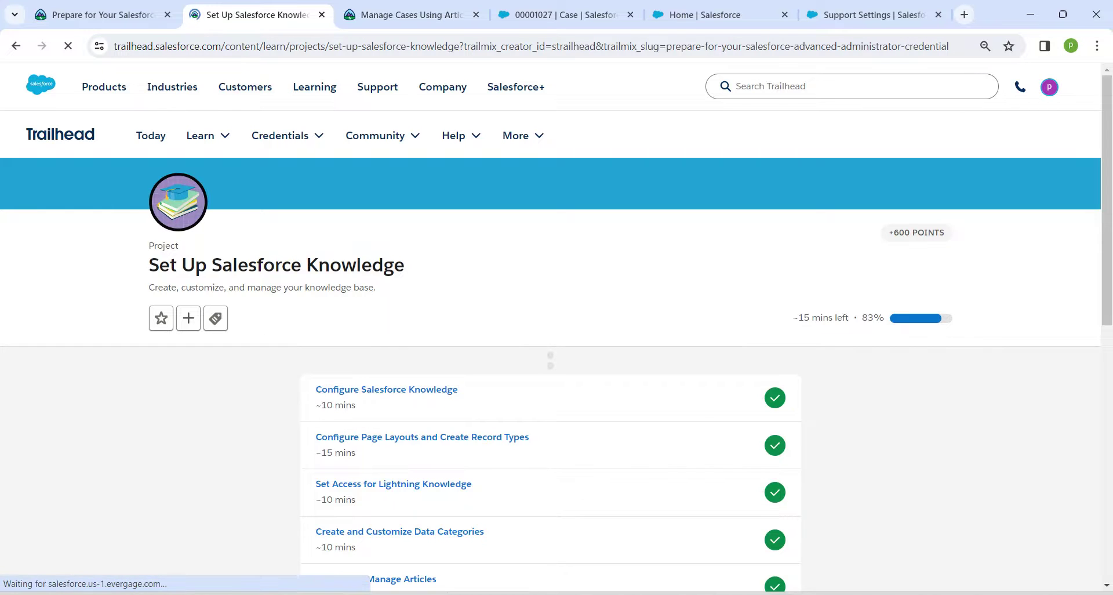